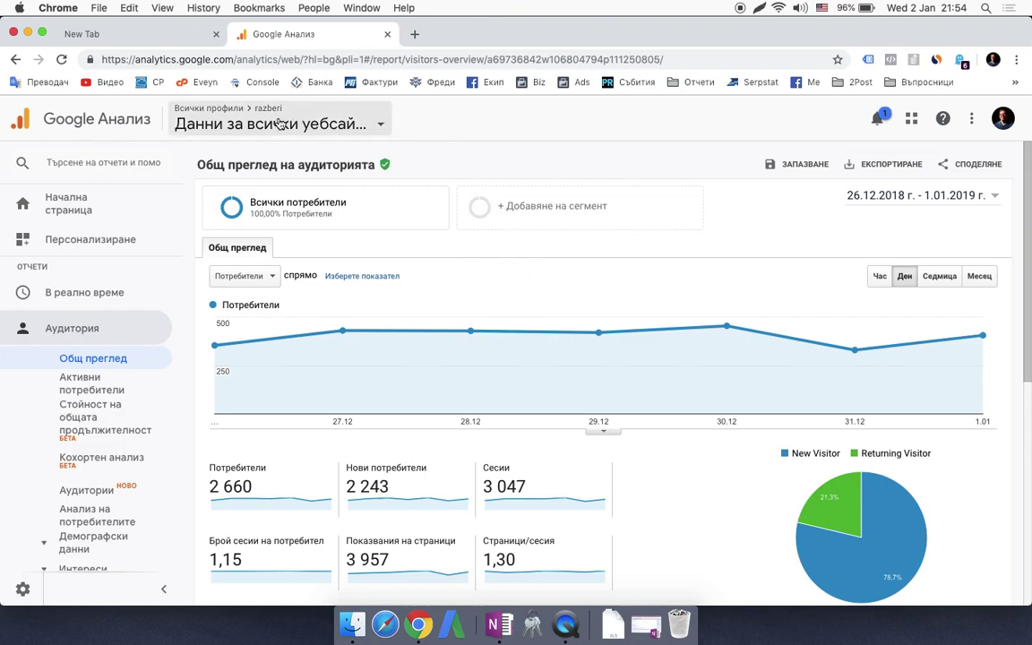
Open razberi.info in a new browser tab, and return to the audience overview report.
{"action": "left_click", "coordinate": [417, 35]}
{"action": "type", "text": "r"}
{"action": "key", "text": "Return"}
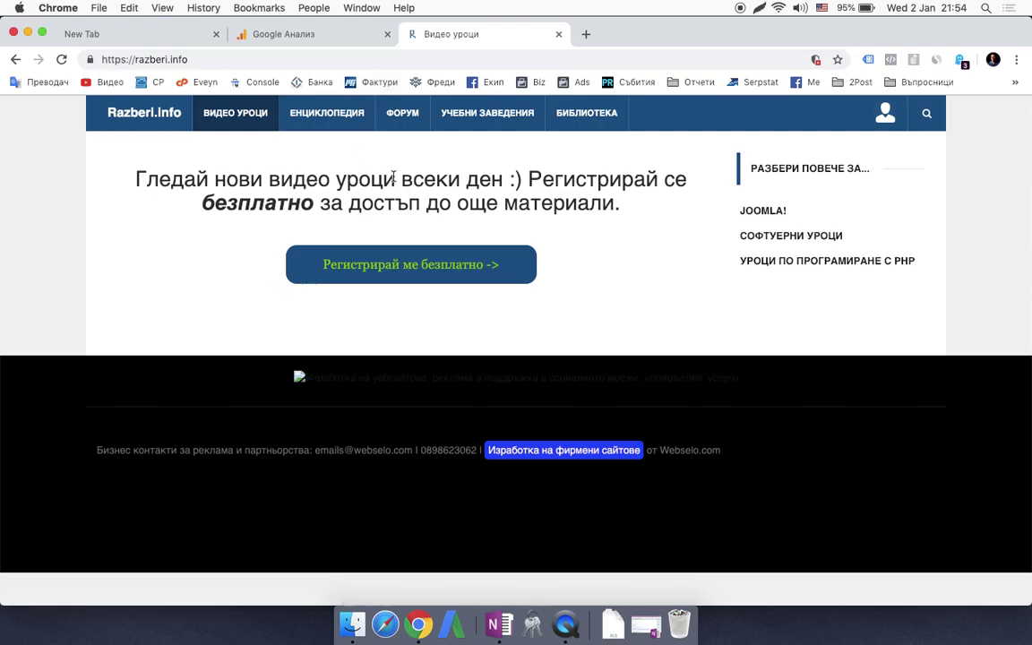
{"action": "key", "text": "ctrl+shift+Tab"}
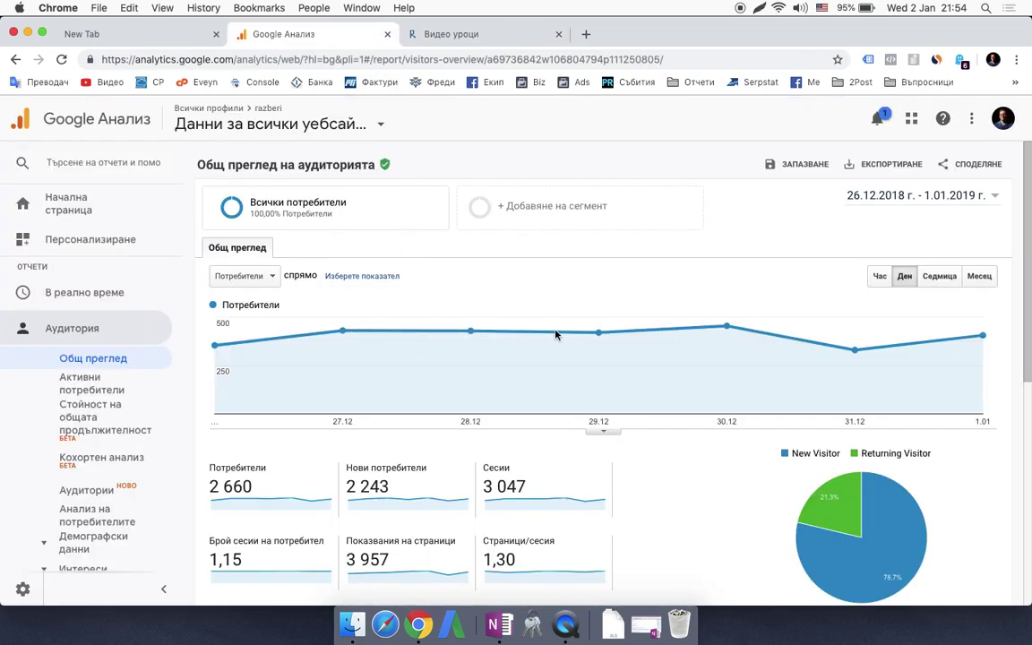
Create and save a new segment named "18-24, мъже" for age 18-24 and gender Male.
{"action": "left_click", "coordinate": [568, 208]}
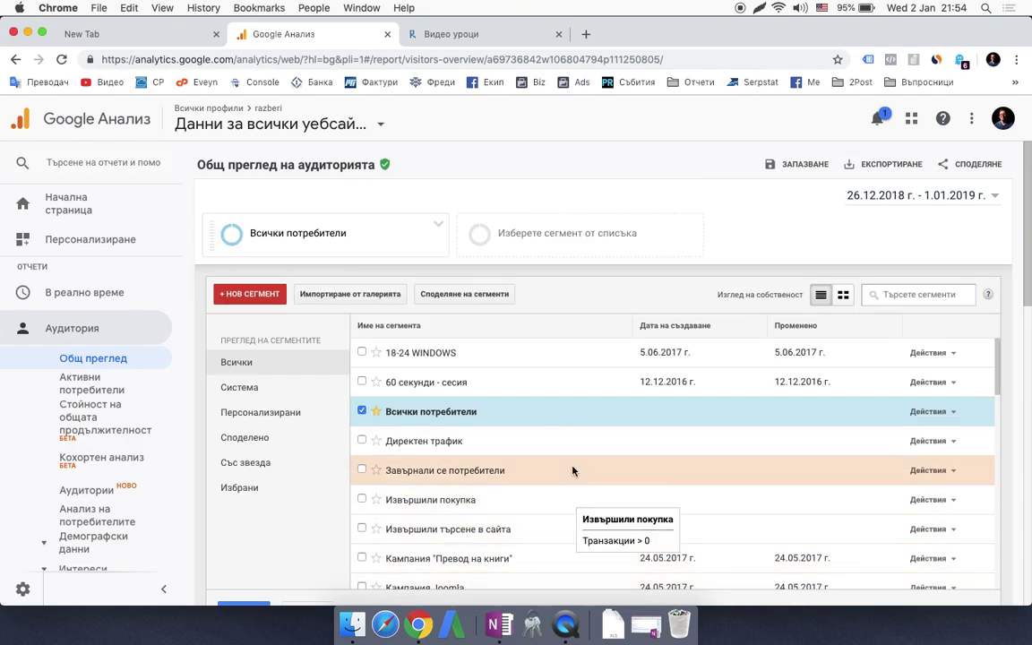
{"action": "left_click", "coordinate": [265, 295]}
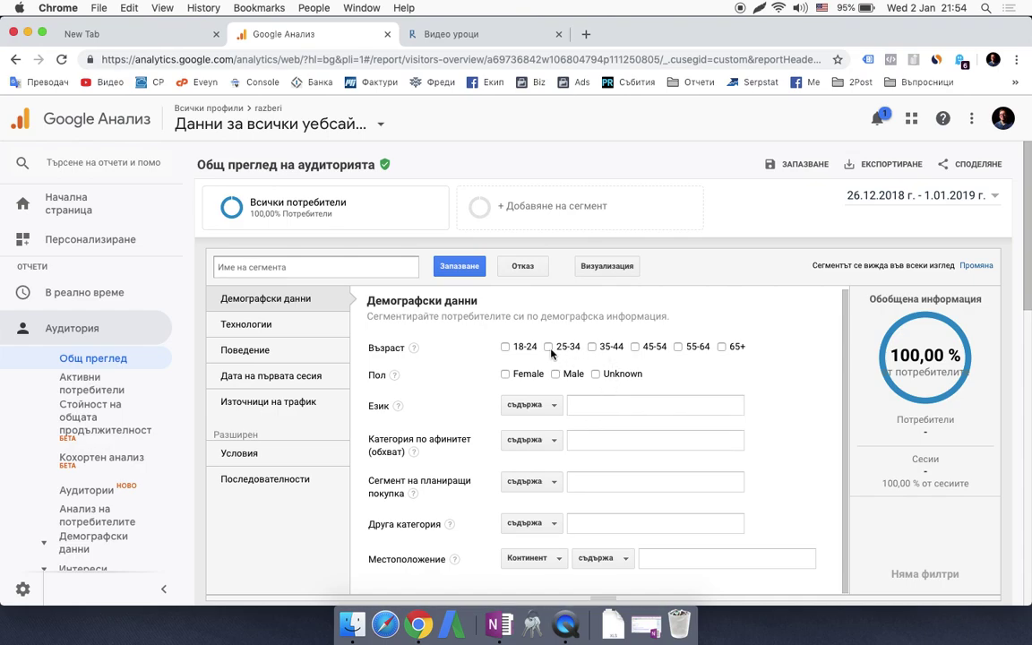
{"action": "left_click", "coordinate": [505, 348]}
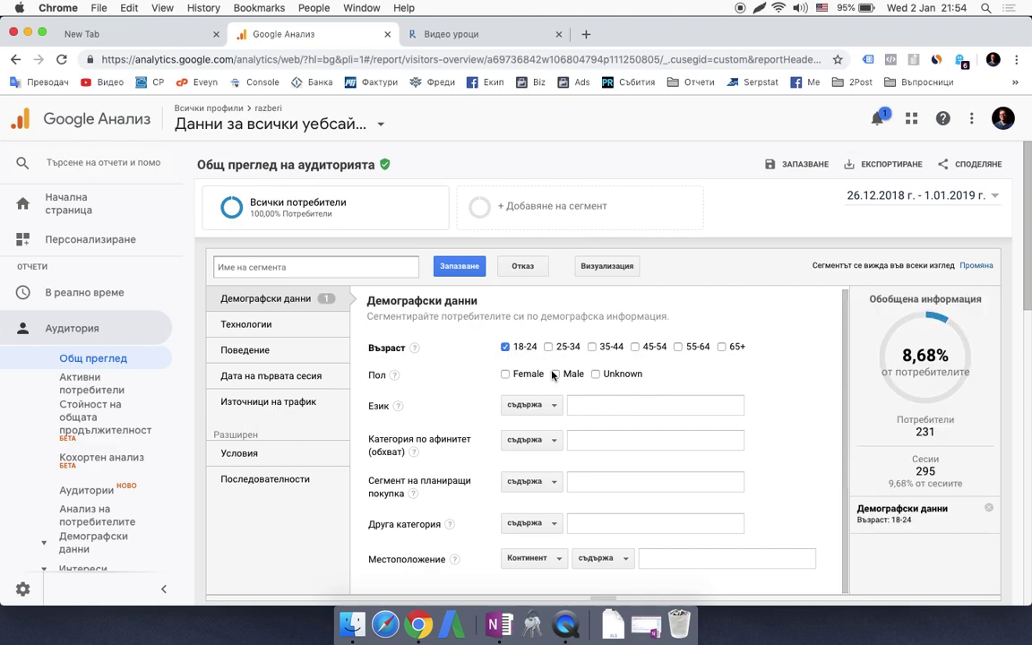
{"action": "left_click", "coordinate": [555, 375]}
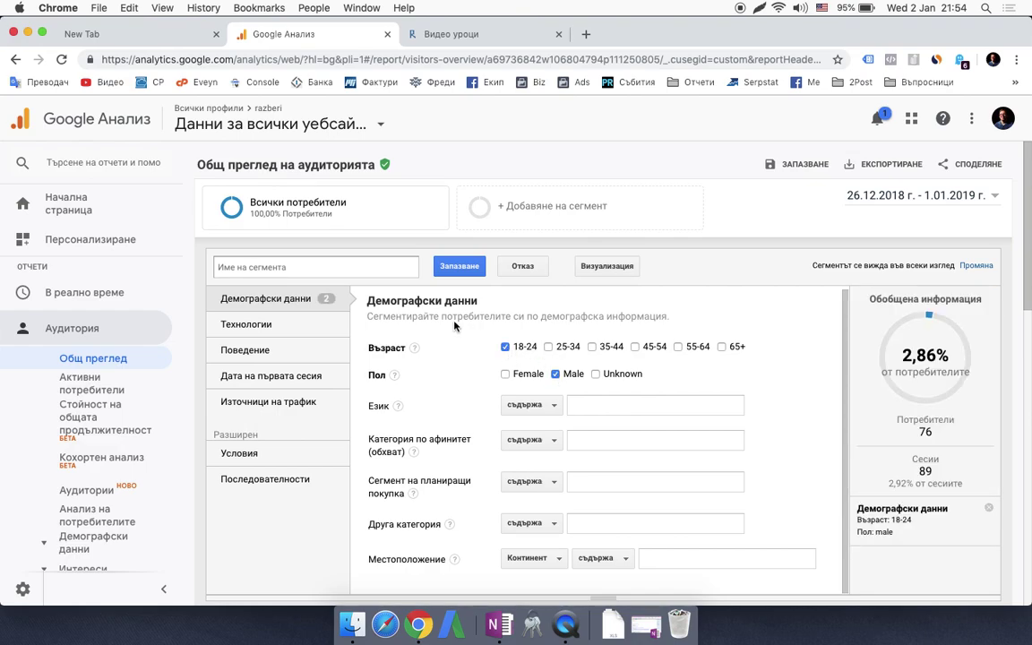
{"action": "type", "text": "18-24, мъже"}
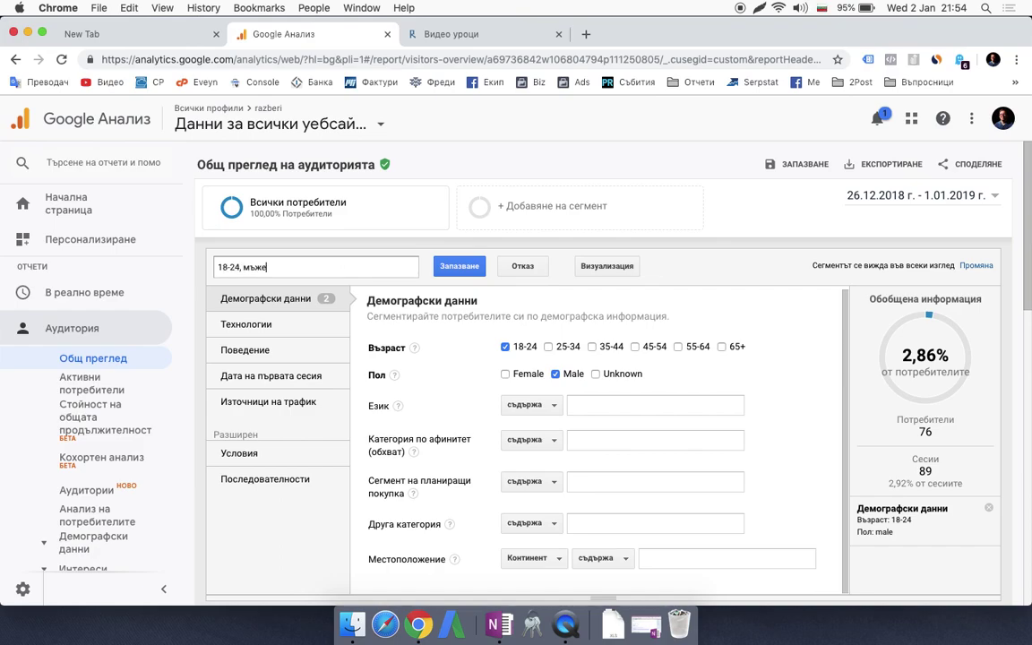
{"action": "left_click", "coordinate": [466, 267]}
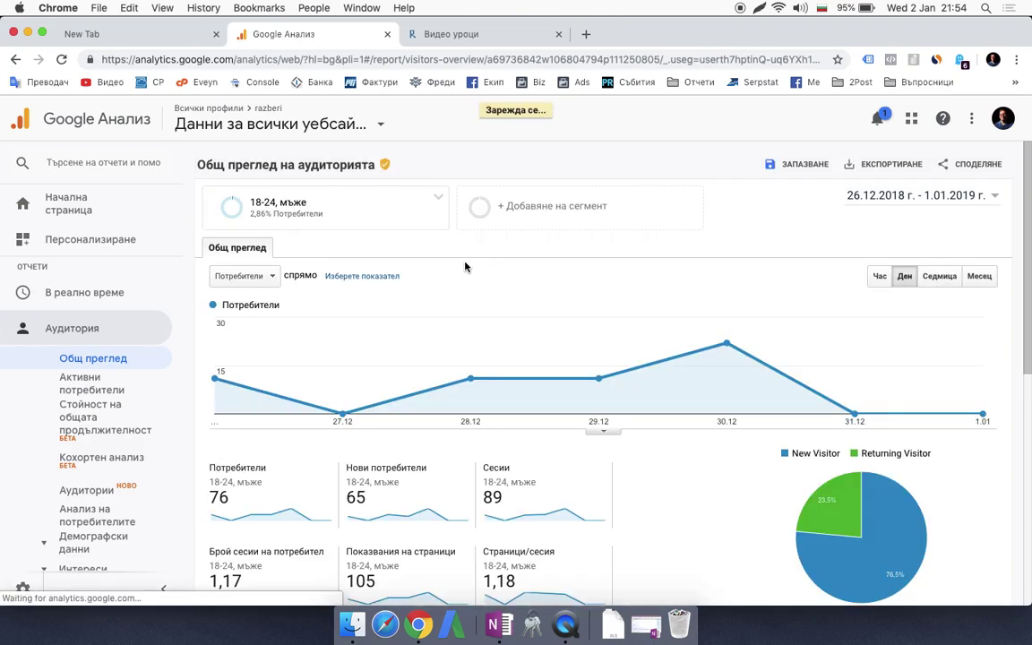
Set the report's date range to the last 30 days, 3.12.2018 to 1.01.2019, and apply it.
{"action": "mouse_move", "coordinate": [275, 231]}
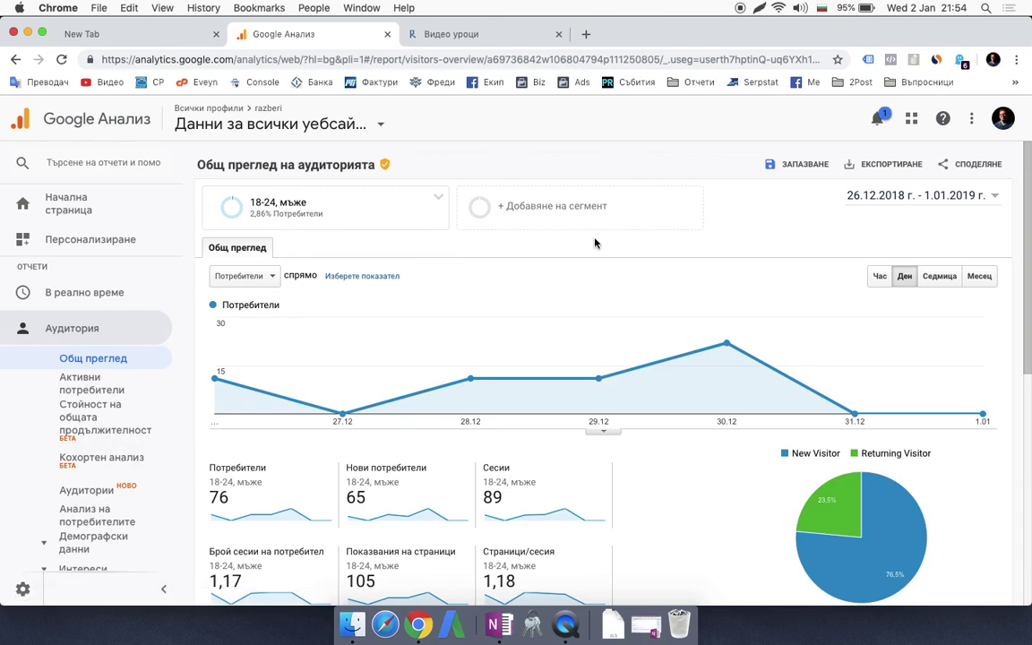
{"action": "left_click", "coordinate": [818, 186]}
{"action": "left_click", "coordinate": [921, 220]}
{"action": "left_click", "coordinate": [921, 211]}
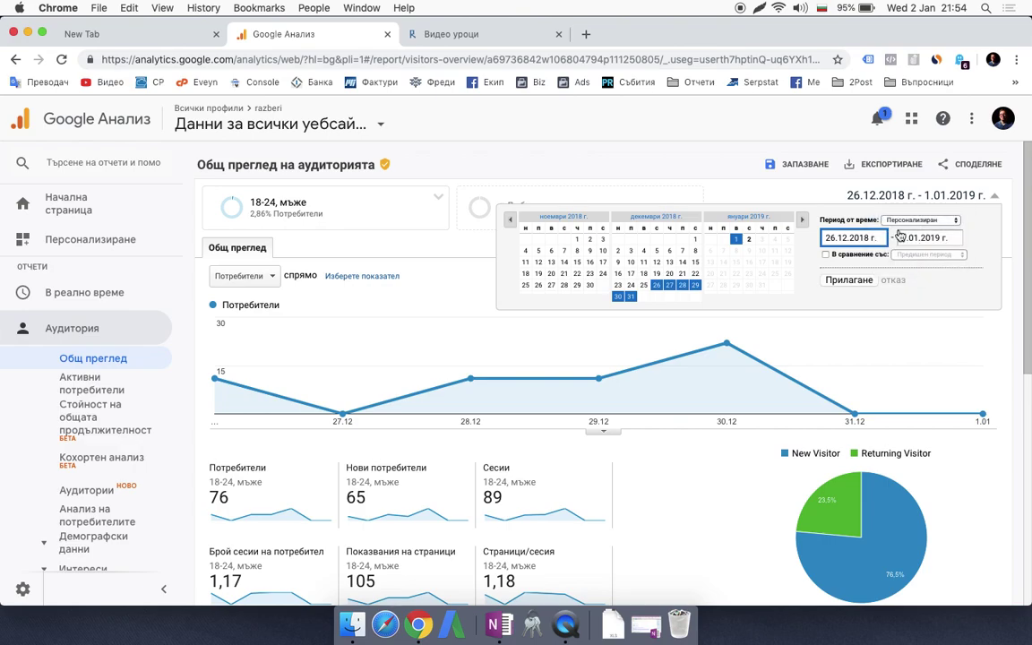
{"action": "left_click", "coordinate": [921, 219]}
{"action": "left_click", "coordinate": [930, 270]}
{"action": "left_click", "coordinate": [838, 279]}
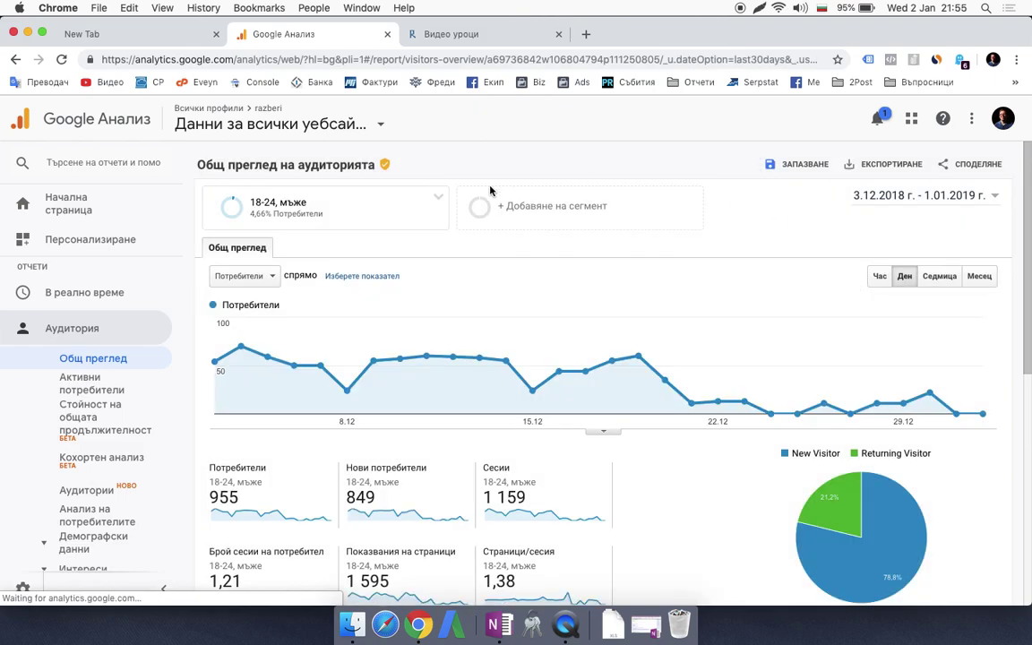
Add a second segment named "25-34 Мъже" with the age range 25-34 and save it.
{"action": "left_click", "coordinate": [493, 192]}
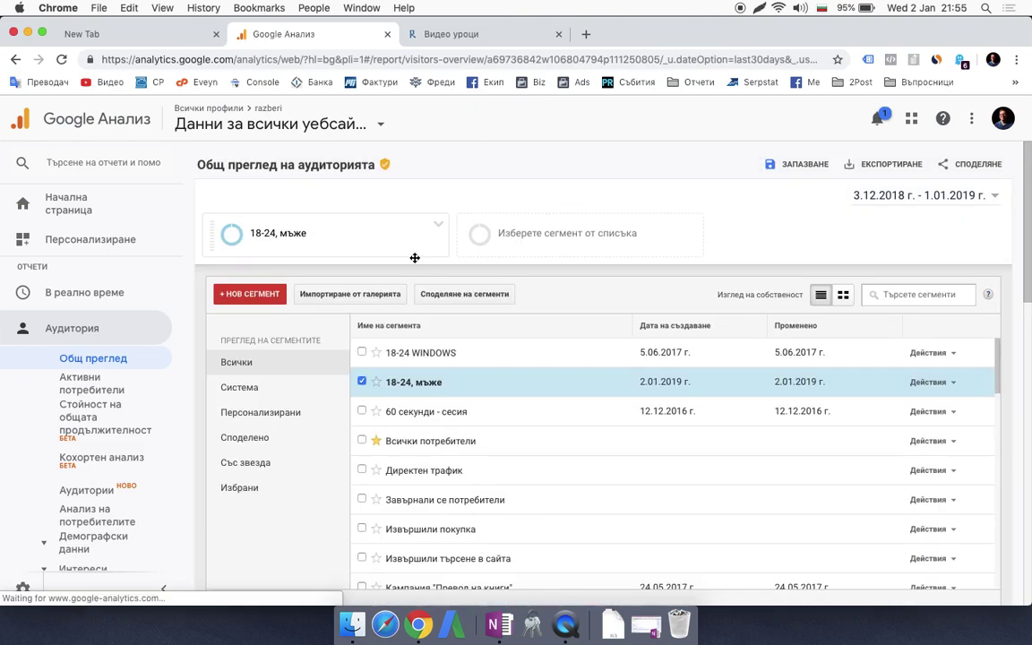
{"action": "left_click", "coordinate": [256, 295]}
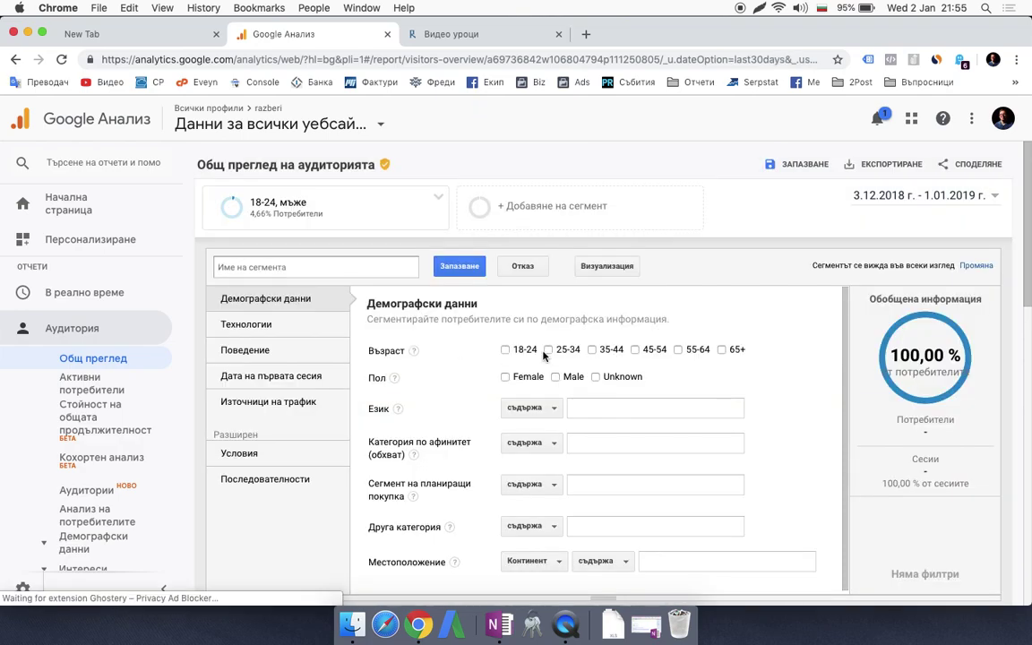
{"action": "left_click", "coordinate": [505, 350]}
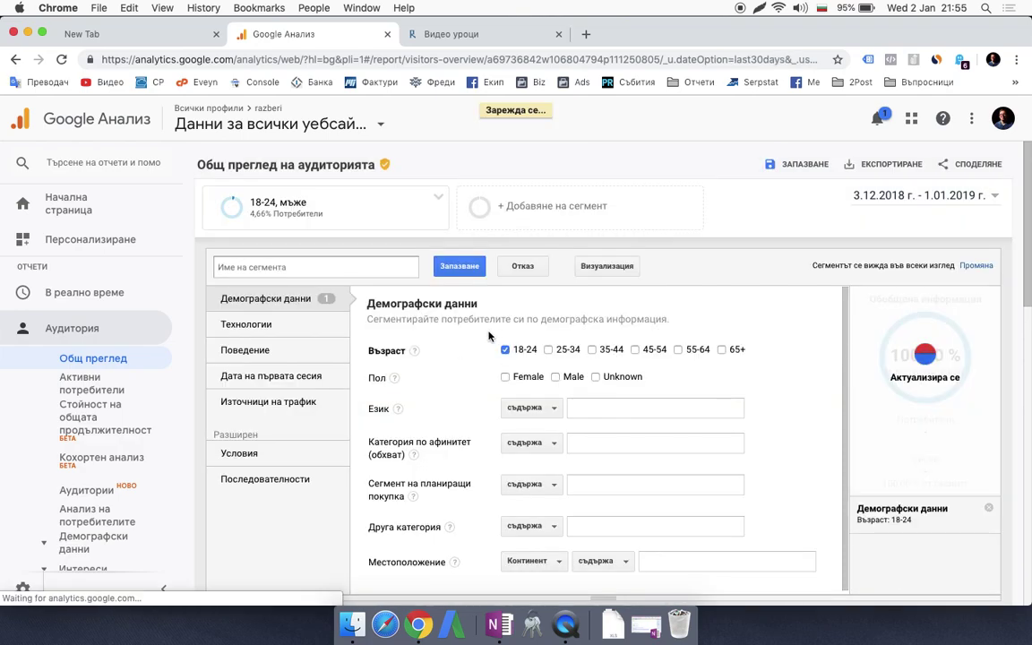
{"action": "left_click", "coordinate": [505, 349]}
{"action": "left_click", "coordinate": [548, 349]}
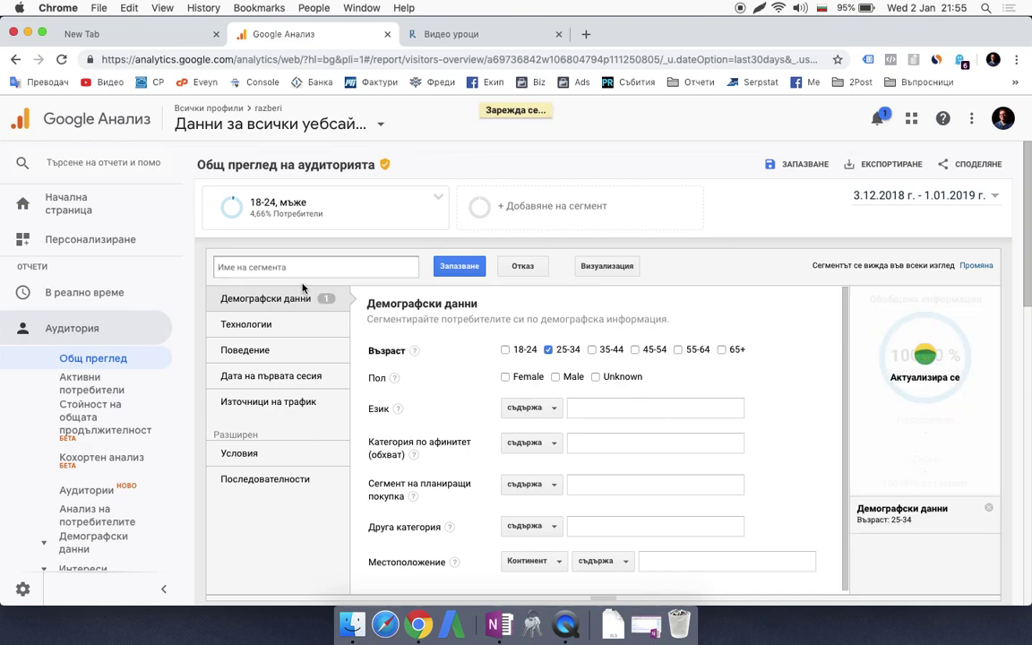
{"action": "left_click", "coordinate": [269, 267]}
{"action": "type", "text": "25"}
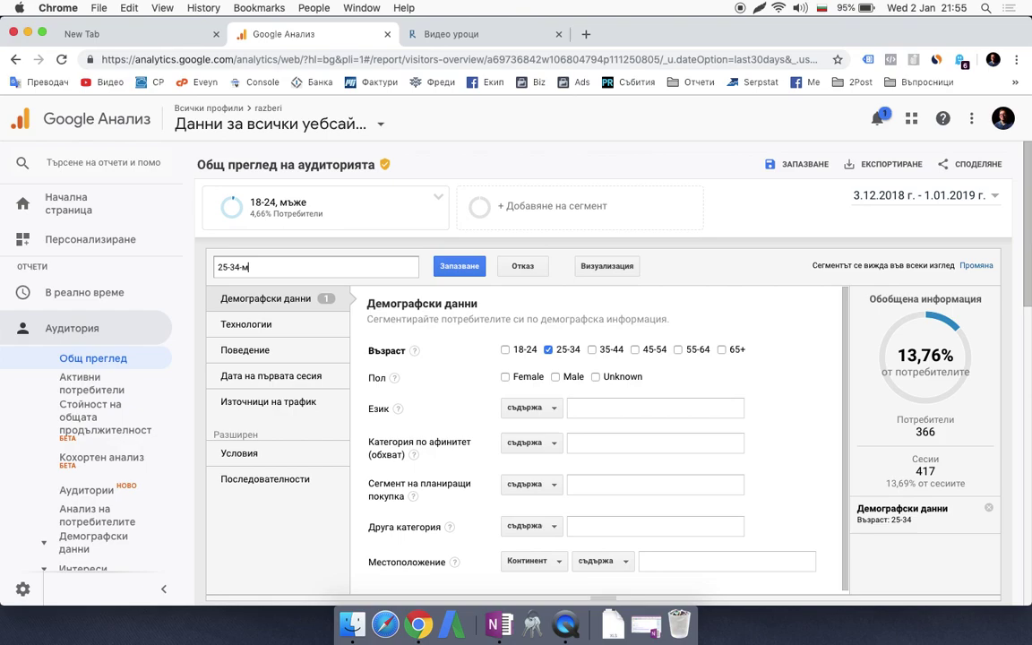
{"action": "type", "text": "-34 Мъже"}
{"action": "left_click", "coordinate": [438, 274]}
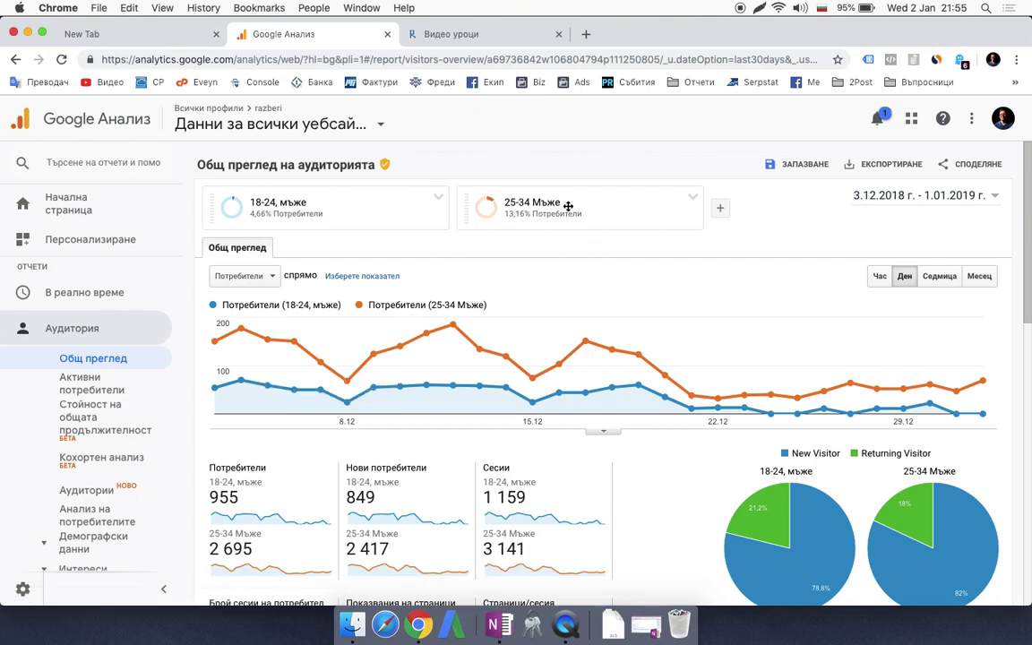
Add a third segment named "18-24 Жени" with the age range 18-24 and save it.
{"action": "mouse_move", "coordinate": [547, 222]}
{"action": "left_click", "coordinate": [719, 207]}
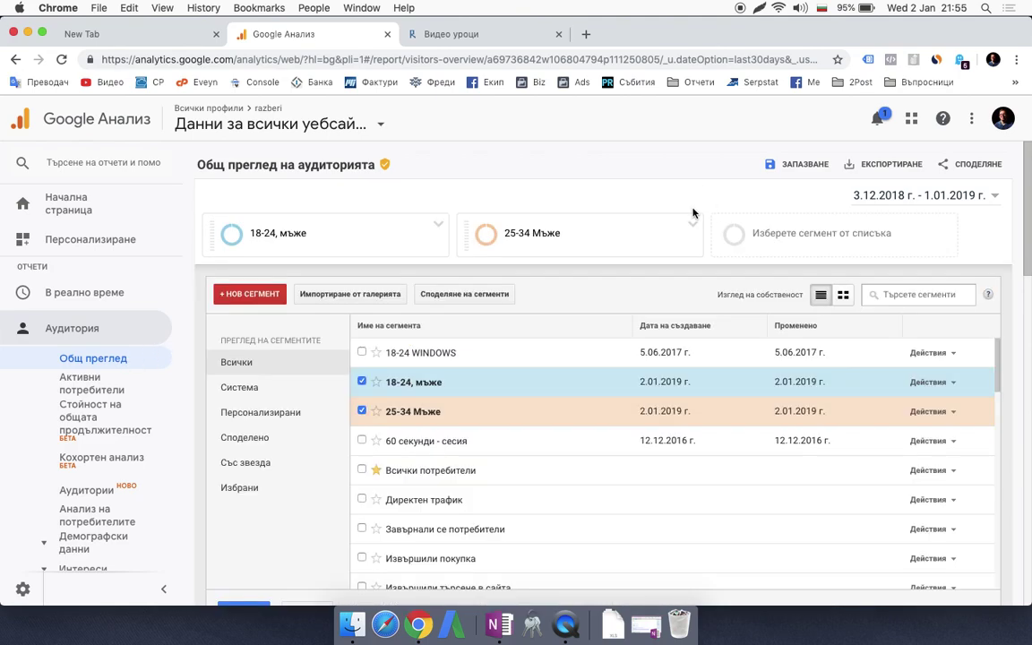
{"action": "left_click", "coordinate": [248, 295]}
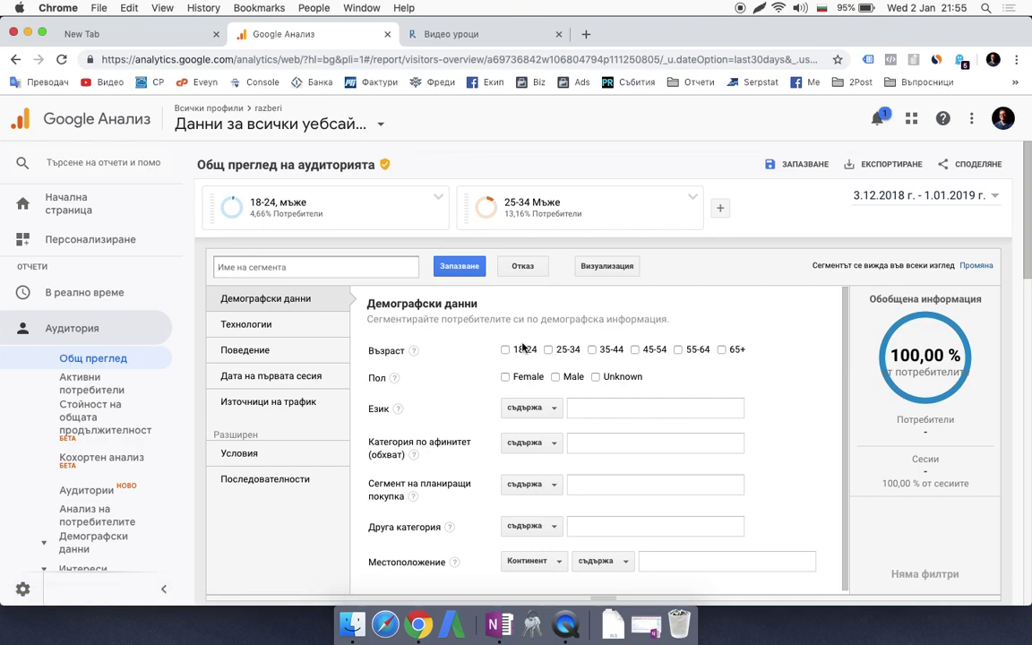
{"action": "left_click", "coordinate": [505, 350]}
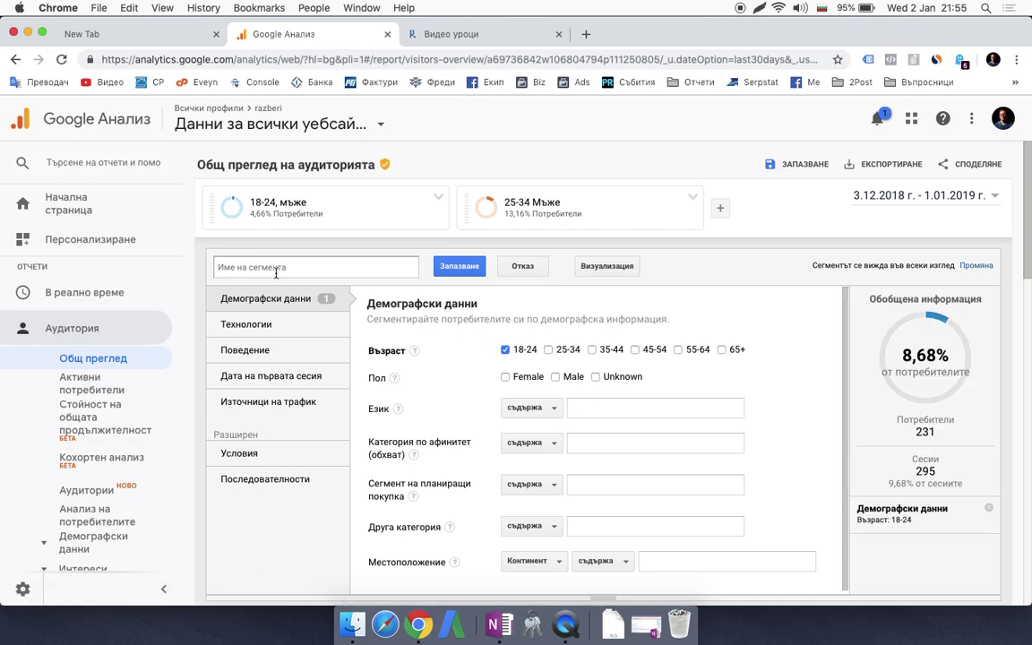
{"action": "type", "text": "18-24 Жени"}
{"action": "left_click", "coordinate": [470, 274]}
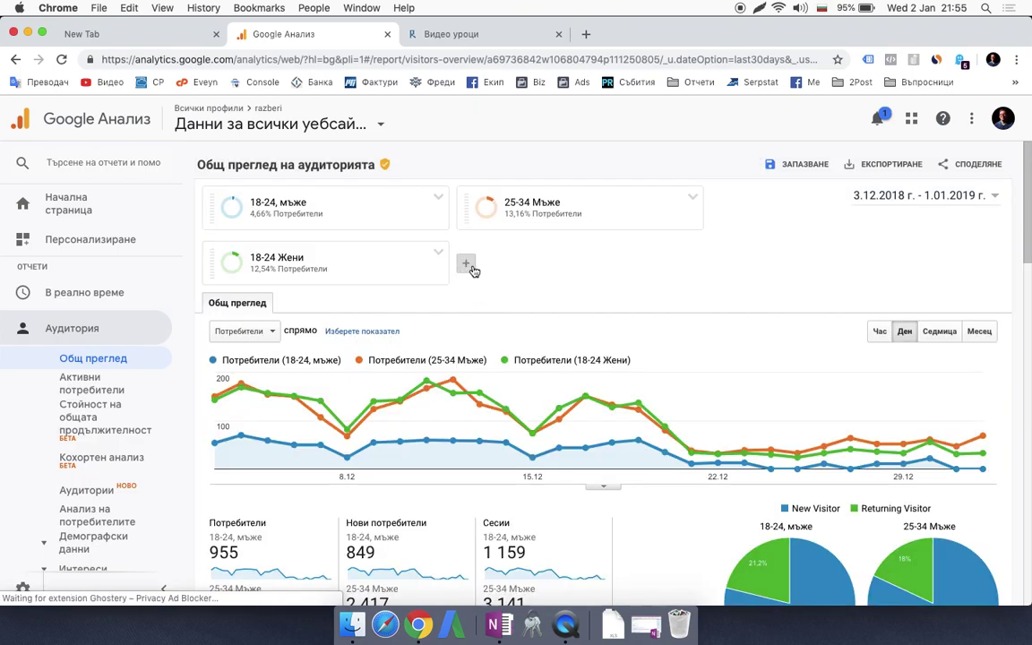
Add a fourth segment named "25-34 Жени" for age 25-34 and gender Female, and save it.
{"action": "left_click", "coordinate": [468, 265]}
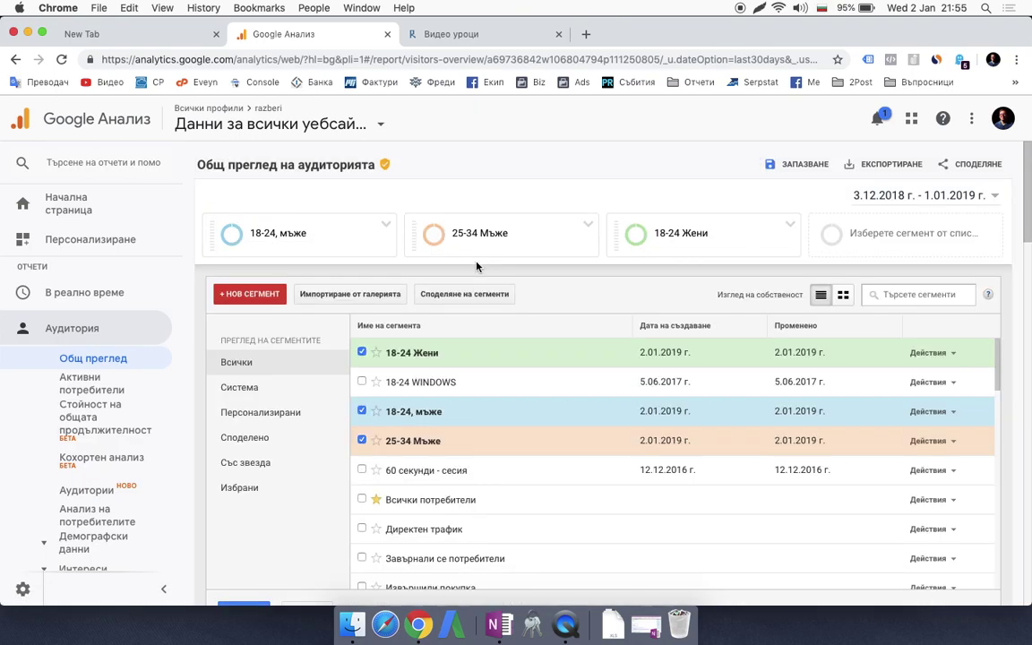
{"action": "left_click", "coordinate": [259, 294]}
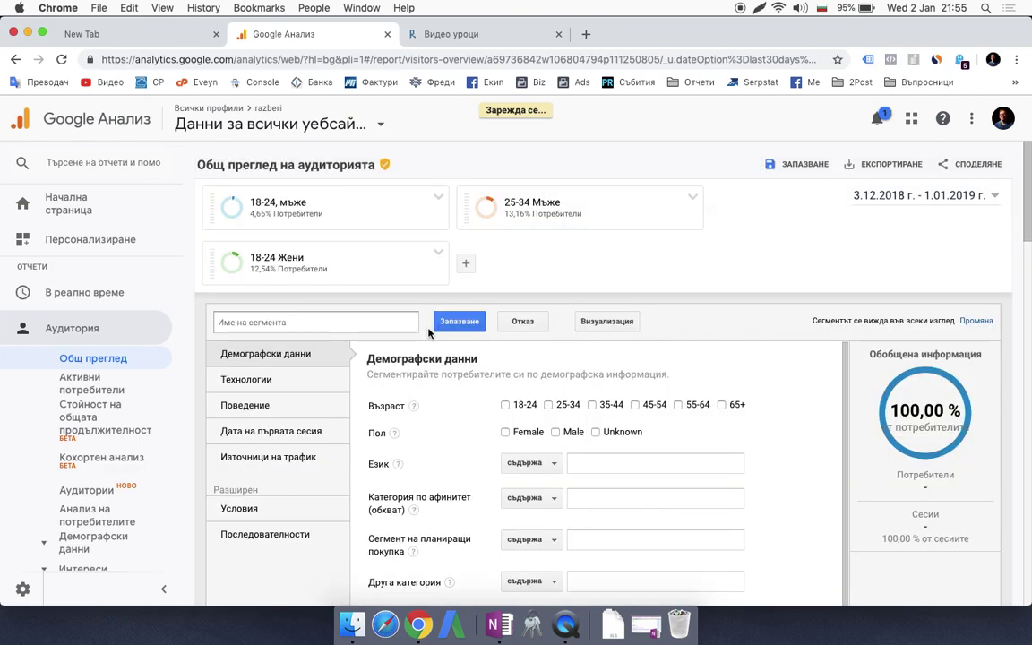
{"action": "type", "text": "25"}
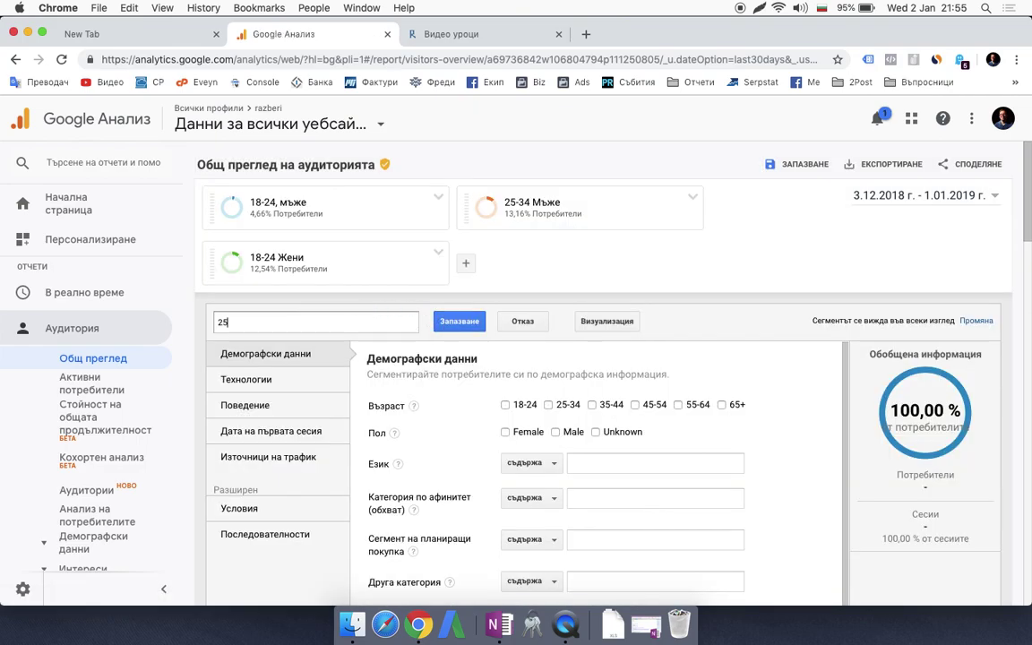
{"action": "type", "text": "-34 Жени"}
{"action": "left_click", "coordinate": [570, 404]}
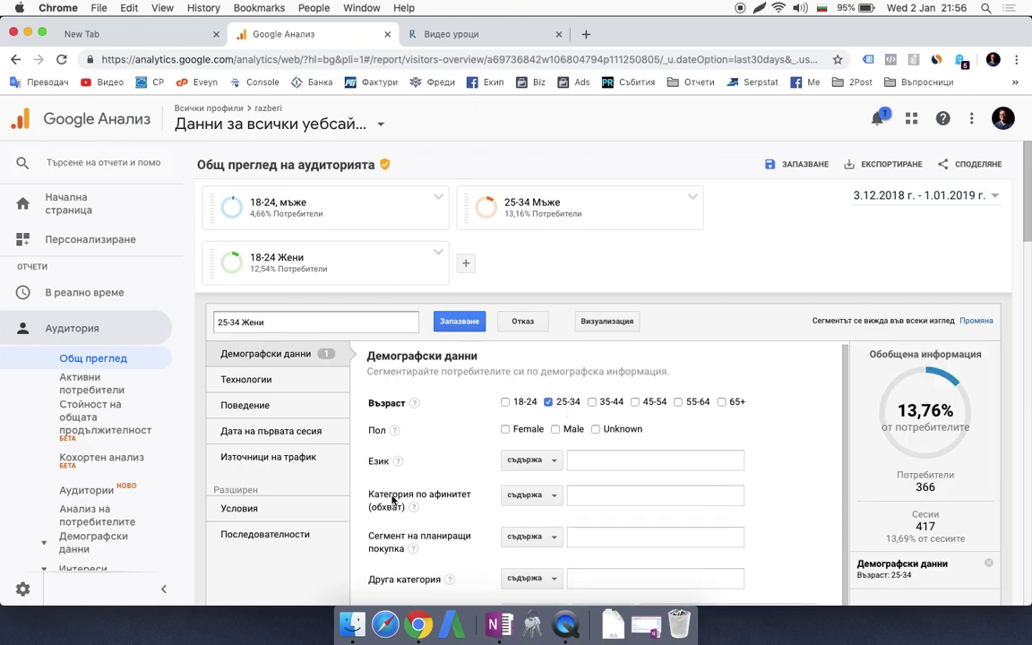
{"action": "scroll", "coordinate": [392, 493], "scroll_direction": "down", "scroll_amount": 3}
{"action": "scroll", "coordinate": [392, 505], "scroll_direction": "up", "scroll_amount": 1}
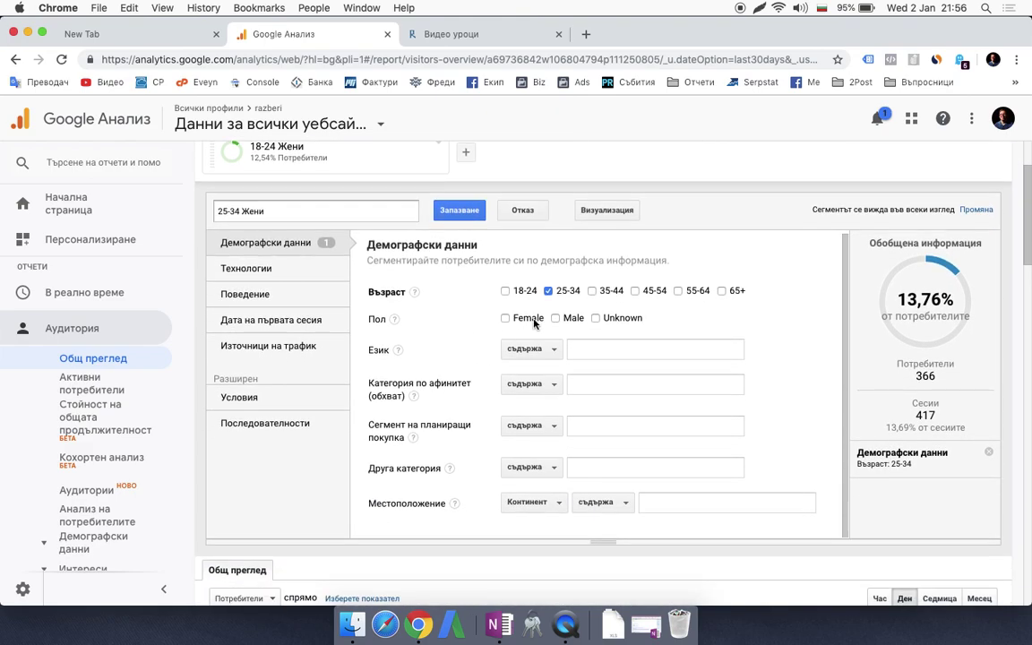
{"action": "left_click", "coordinate": [505, 384]}
{"action": "scroll", "coordinate": [353, 444], "scroll_direction": "down", "scroll_amount": 2}
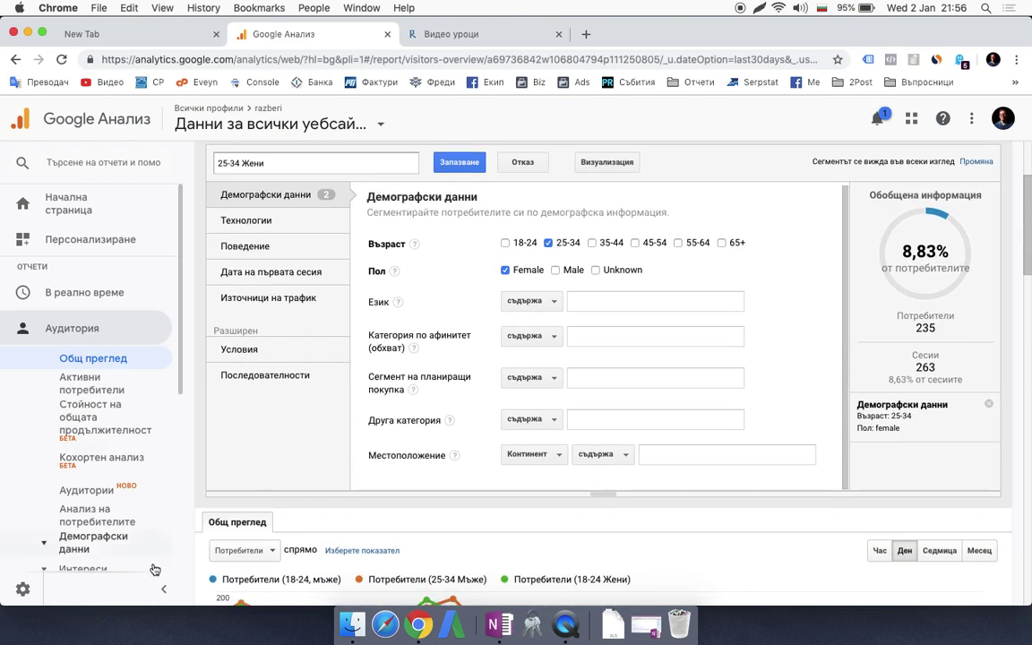
{"action": "scroll", "coordinate": [373, 466], "scroll_direction": "down", "scroll_amount": 5}
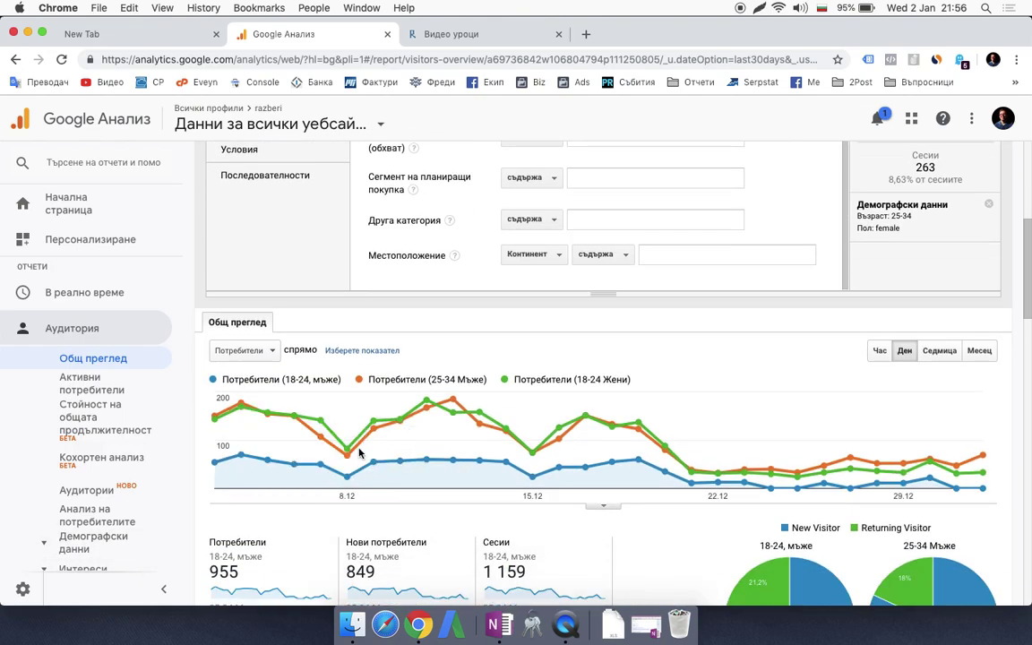
{"action": "scroll", "coordinate": [301, 246], "scroll_direction": "up", "scroll_amount": 6}
{"action": "left_click", "coordinate": [468, 254]}
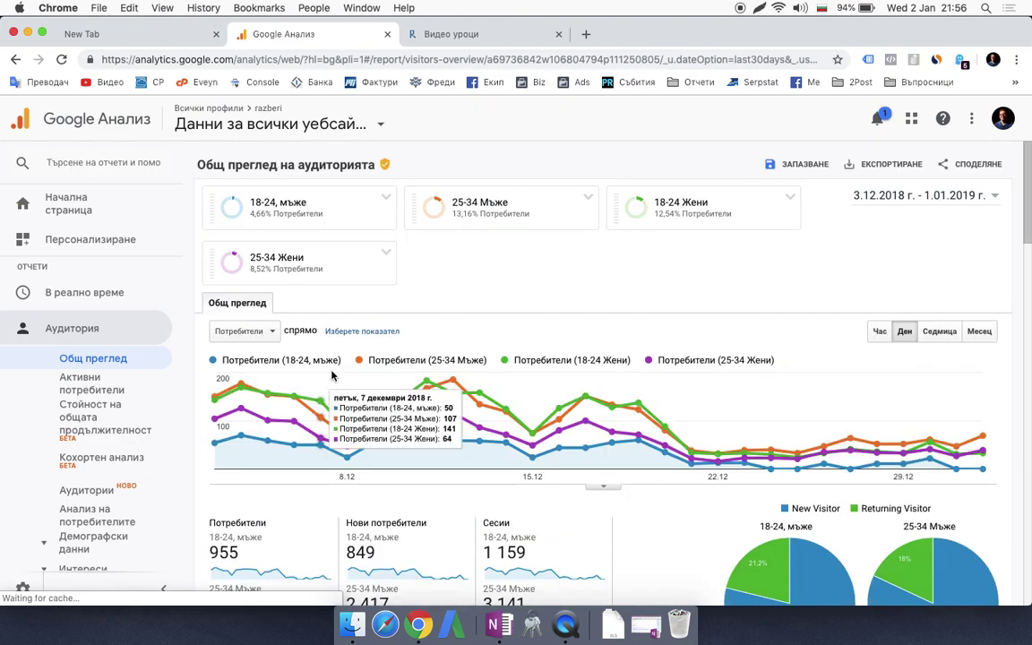
Edit the "18-24 Жени" segment to include only gender Female and save it.
{"action": "left_click", "coordinate": [683, 215]}
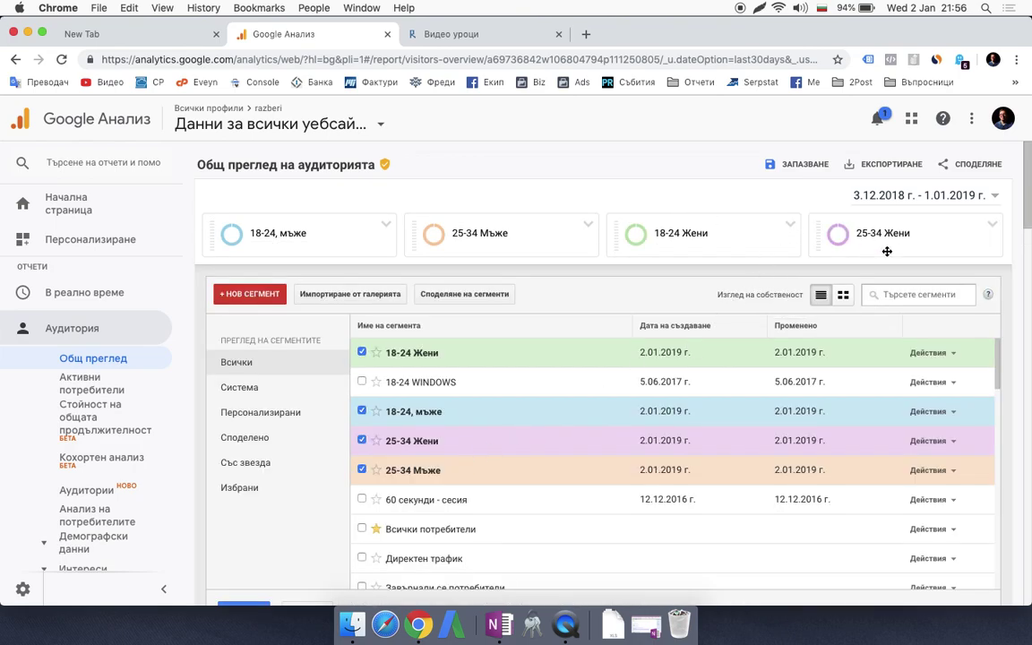
{"action": "left_click", "coordinate": [790, 227]}
{"action": "left_click", "coordinate": [838, 243]}
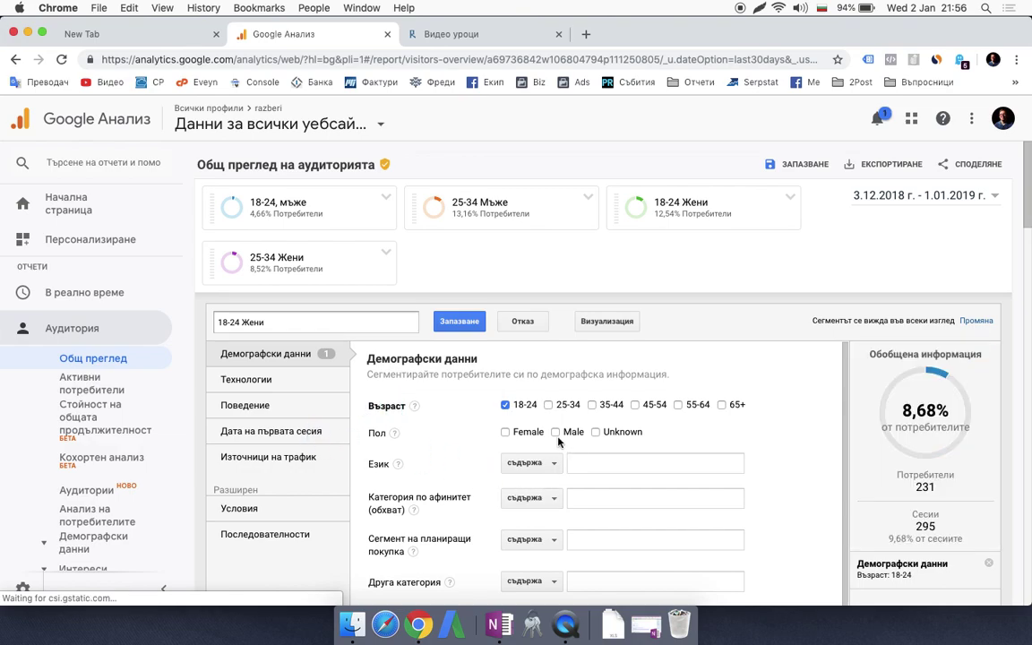
{"action": "left_click", "coordinate": [523, 431]}
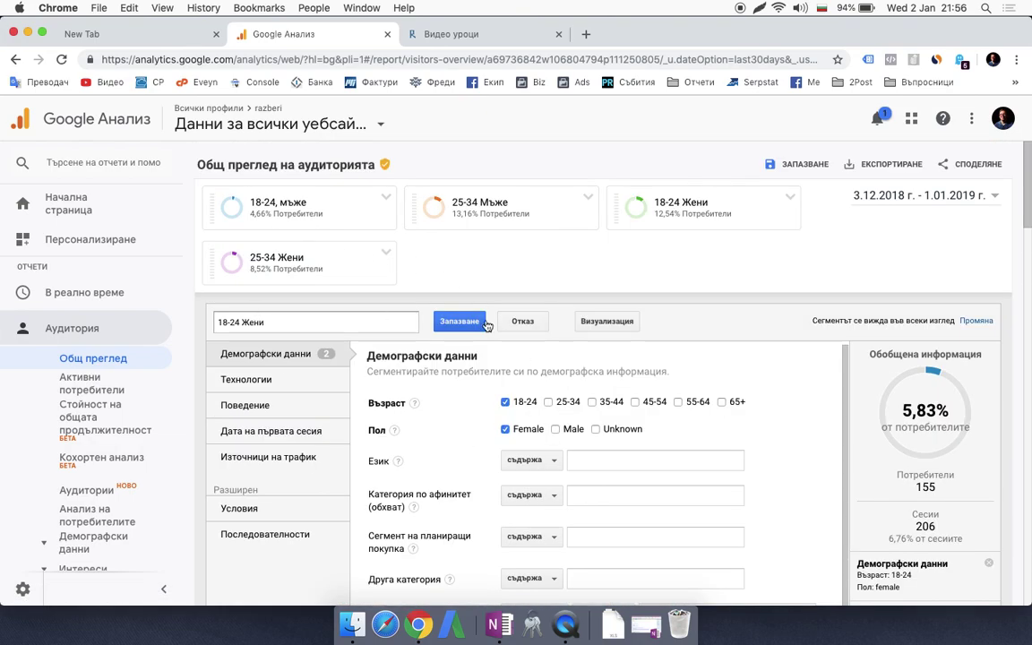
{"action": "left_click", "coordinate": [462, 324]}
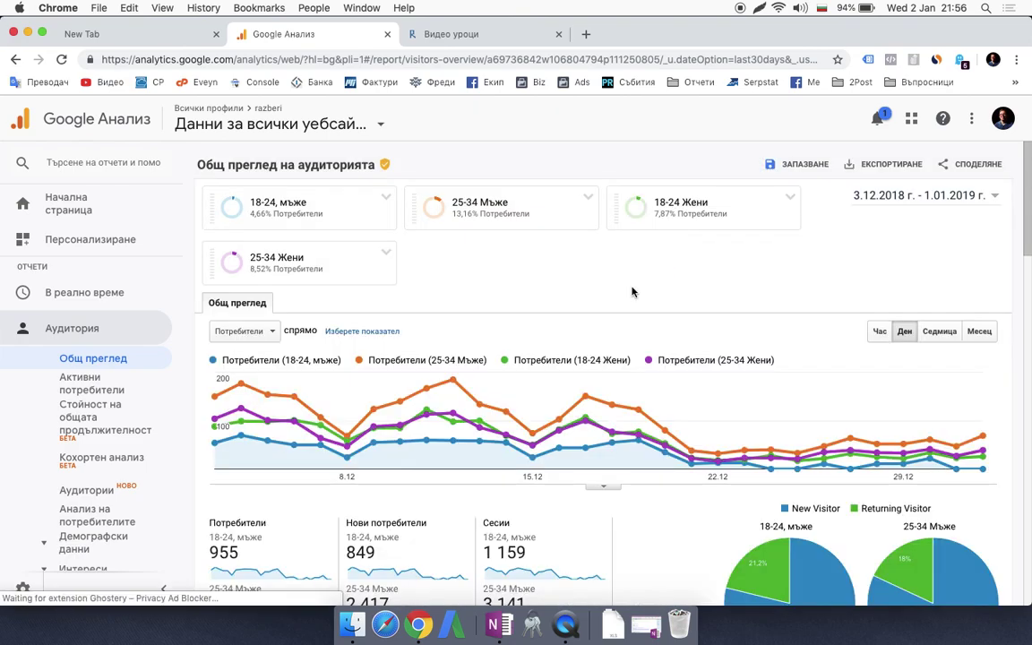
{"action": "scroll", "coordinate": [629, 297], "scroll_direction": "down", "scroll_amount": 2}
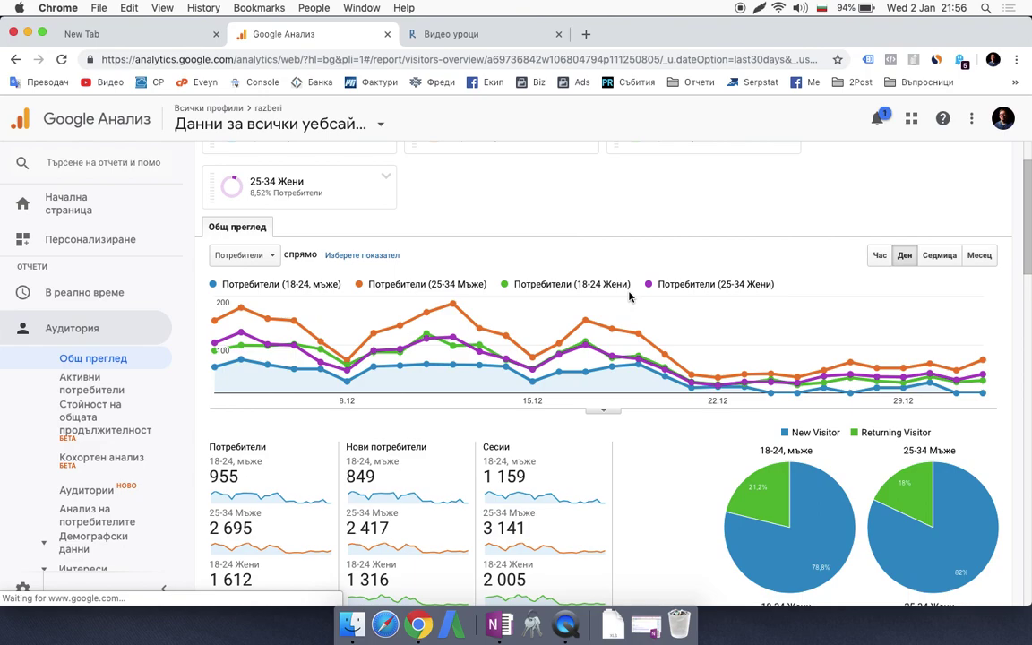
{"action": "scroll", "coordinate": [629, 297], "scroll_direction": "up", "scroll_amount": 2}
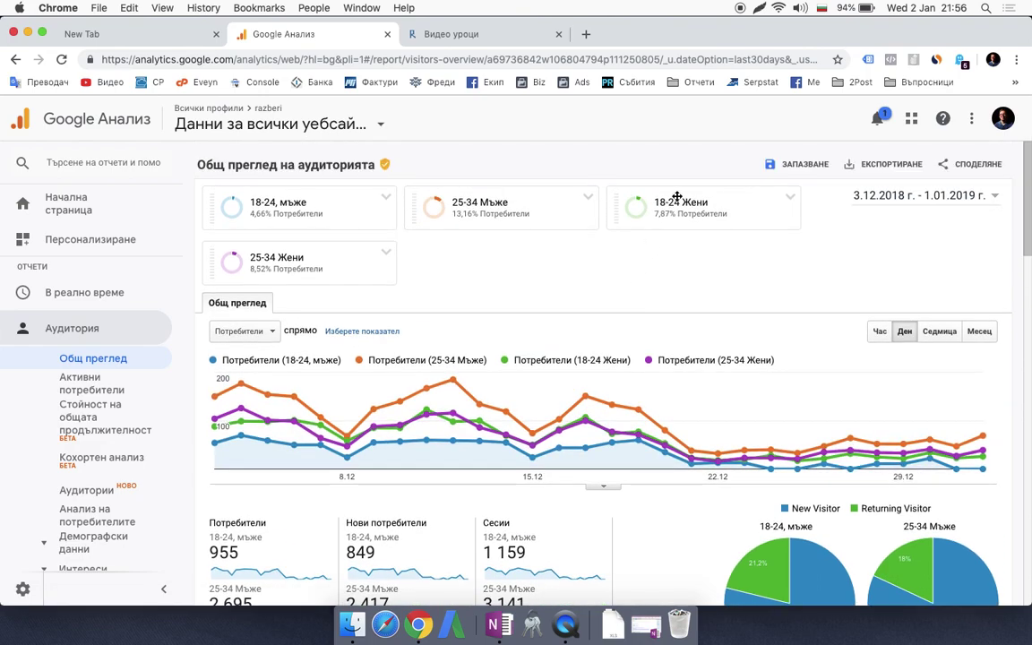
Reorder the compared segments so that "18-24 Жени" comes directly before "25-34 Мъже".
{"action": "scroll", "coordinate": [549, 357], "scroll_direction": "down", "scroll_amount": 1}
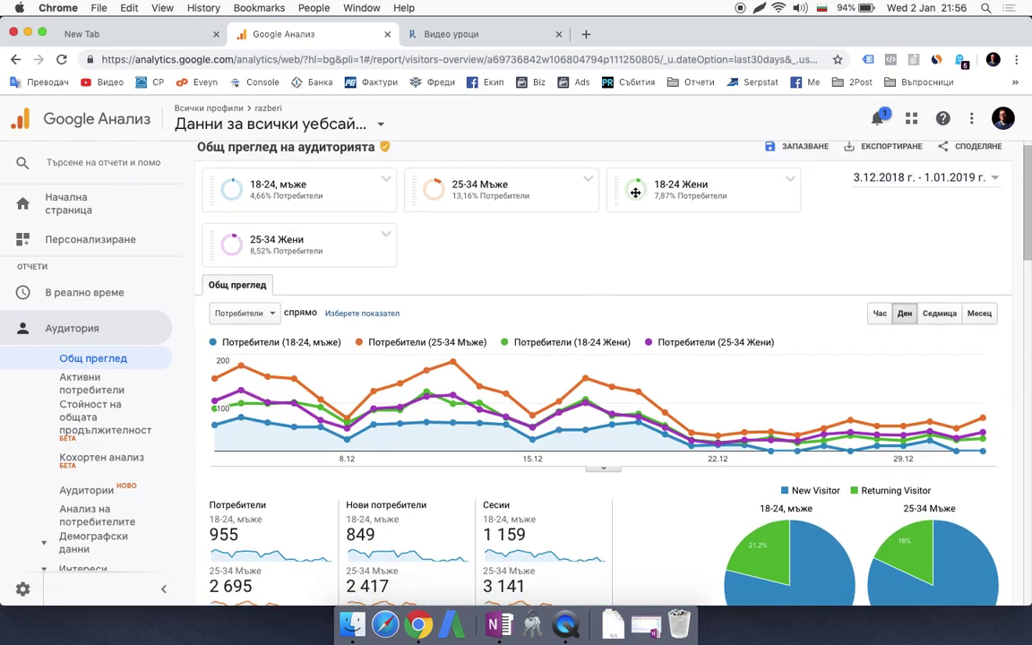
{"action": "left_click_drag", "start_coordinate": [663, 179], "coordinate": [399, 184]}
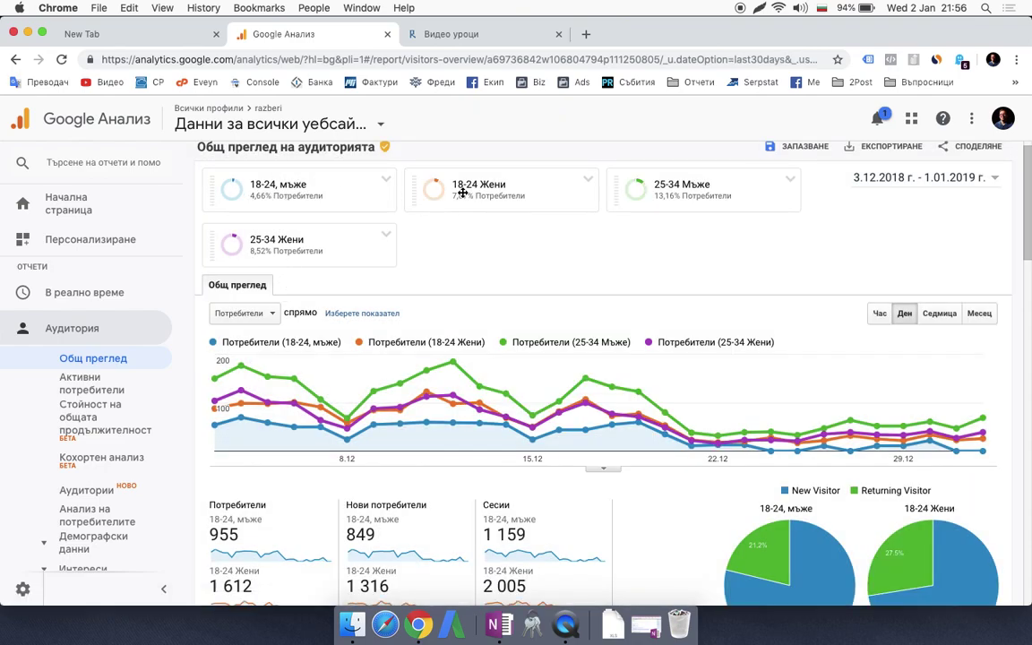
{"action": "mouse_move", "coordinate": [500, 193]}
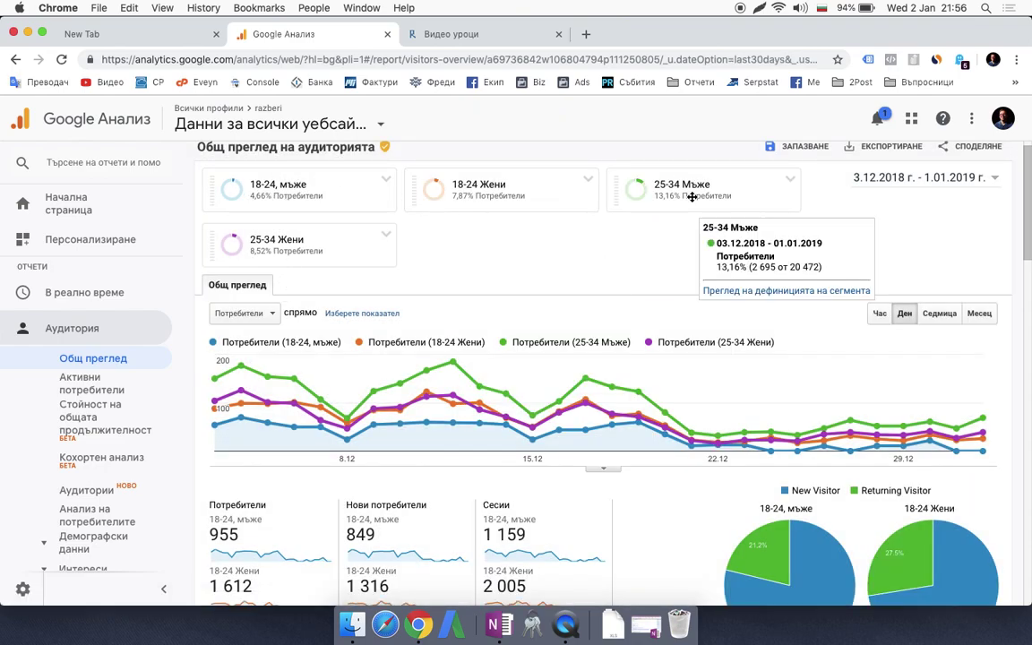
Compare the four segments' users, sessions, session duration, bounce rate and language figures in the audience overview.
{"action": "mouse_move", "coordinate": [330, 258]}
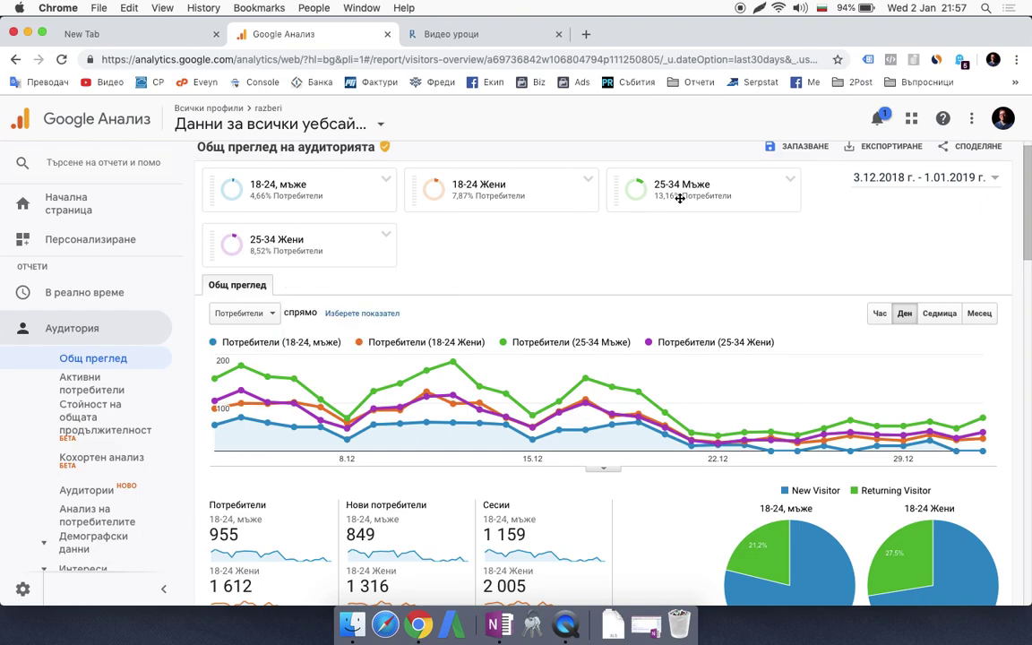
{"action": "mouse_move", "coordinate": [680, 198]}
{"action": "scroll", "coordinate": [523, 314], "scroll_direction": "down", "scroll_amount": 5}
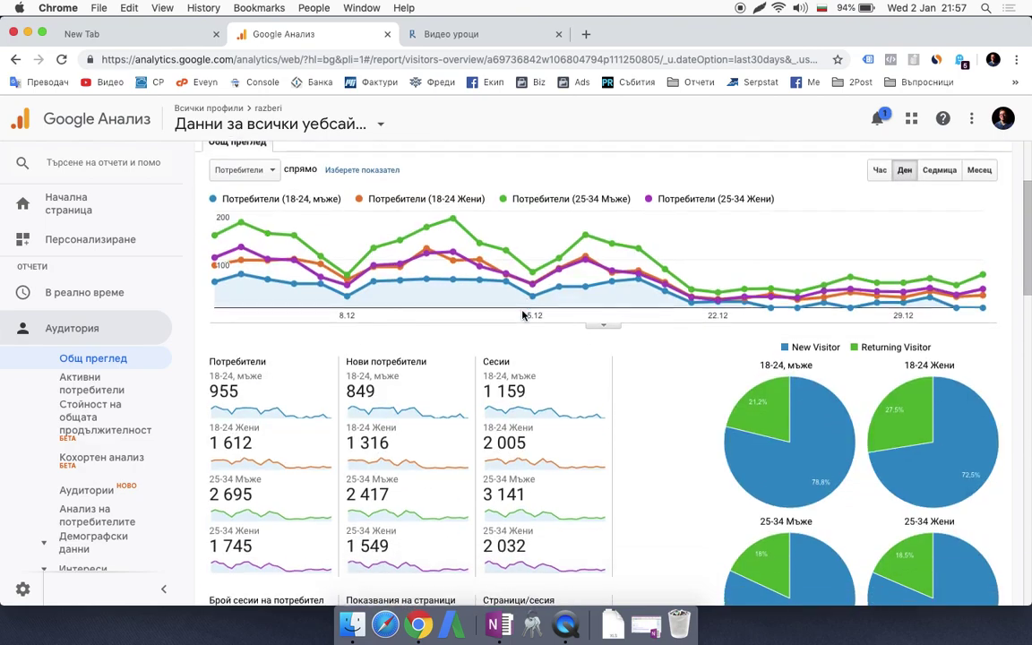
{"action": "scroll", "coordinate": [639, 354], "scroll_direction": "down", "scroll_amount": 10}
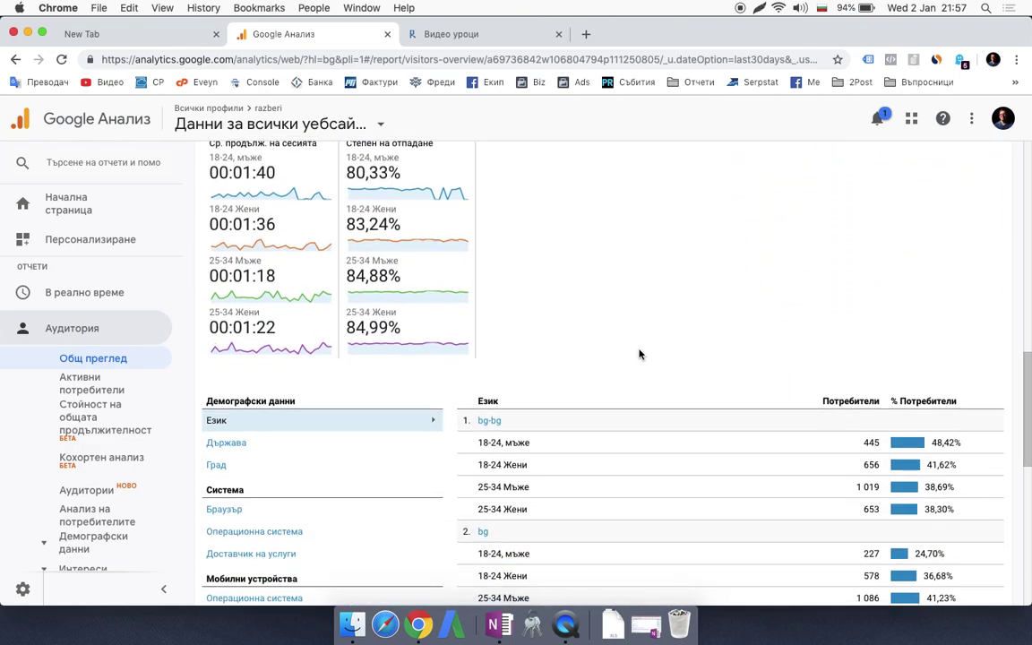
{"action": "scroll", "coordinate": [639, 354], "scroll_direction": "up", "scroll_amount": 15}
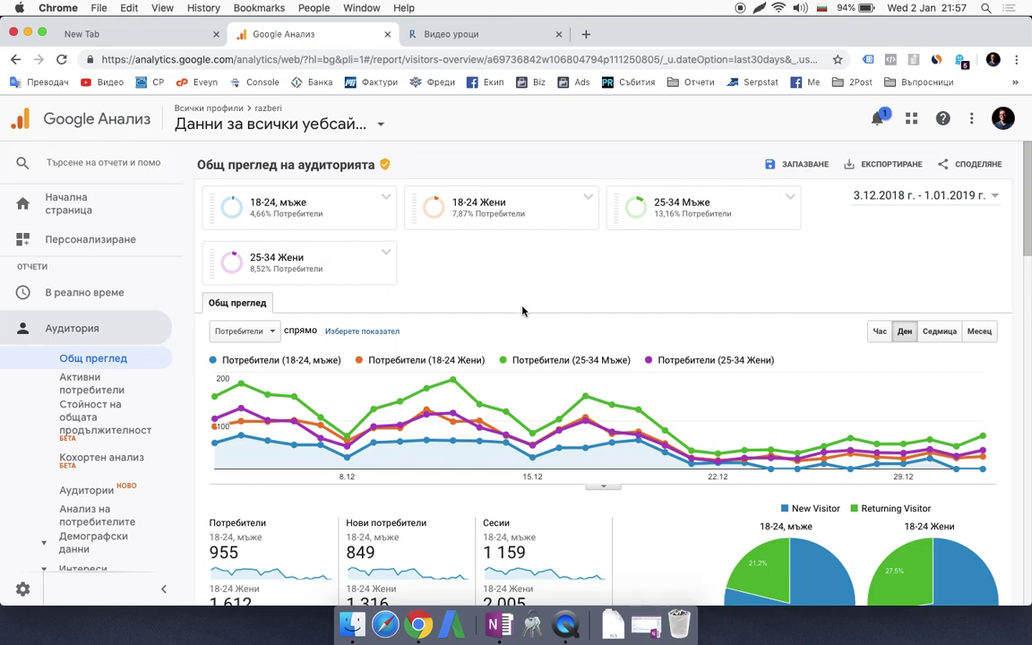
Remove all four age and gender segments from the report, starting with "25-34 Мъже".
{"action": "left_click", "coordinate": [790, 196]}
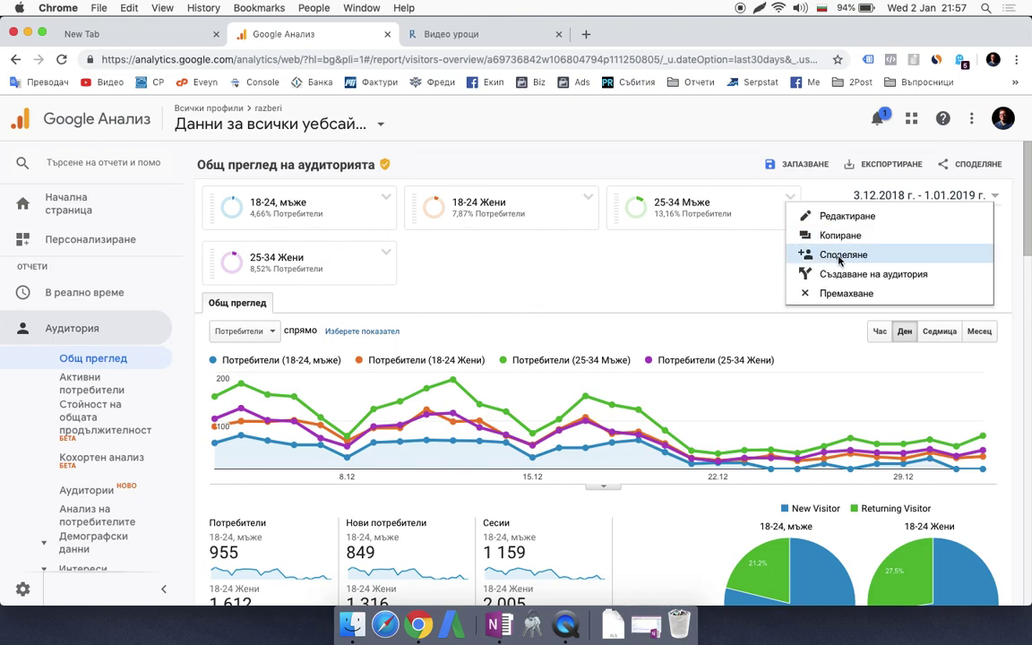
{"action": "left_click", "coordinate": [846, 293]}
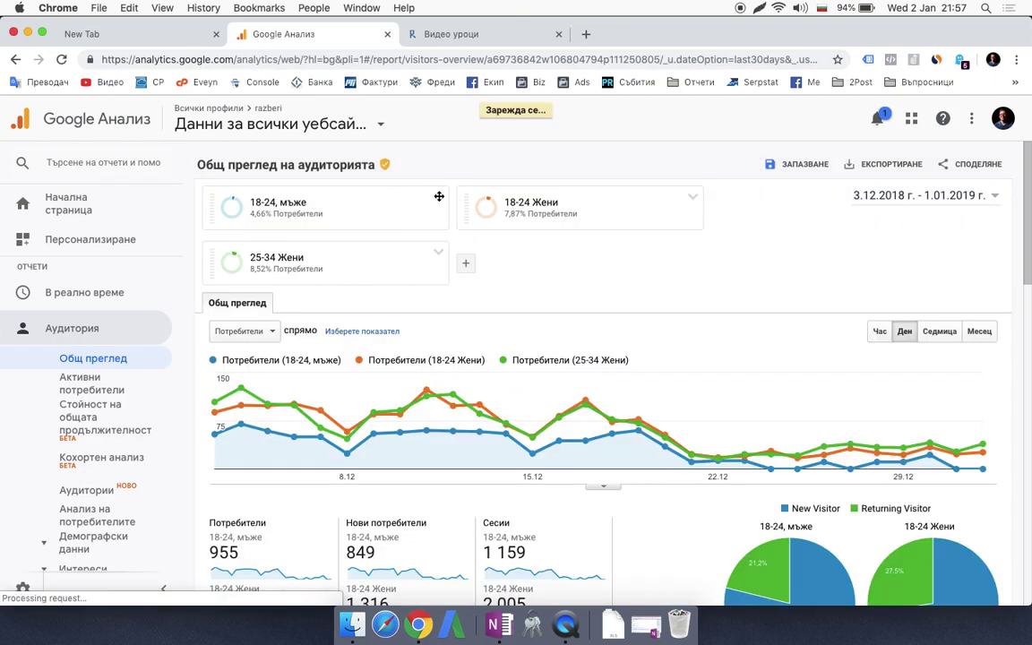
{"action": "left_click", "coordinate": [439, 196]}
{"action": "left_click", "coordinate": [488, 293]}
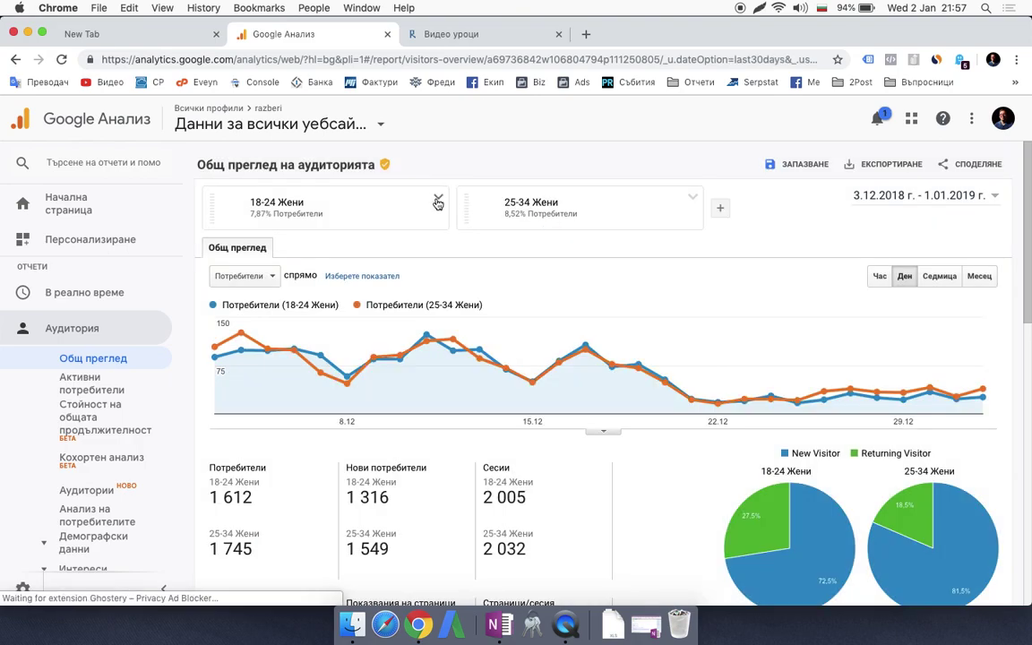
{"action": "left_click", "coordinate": [438, 196]}
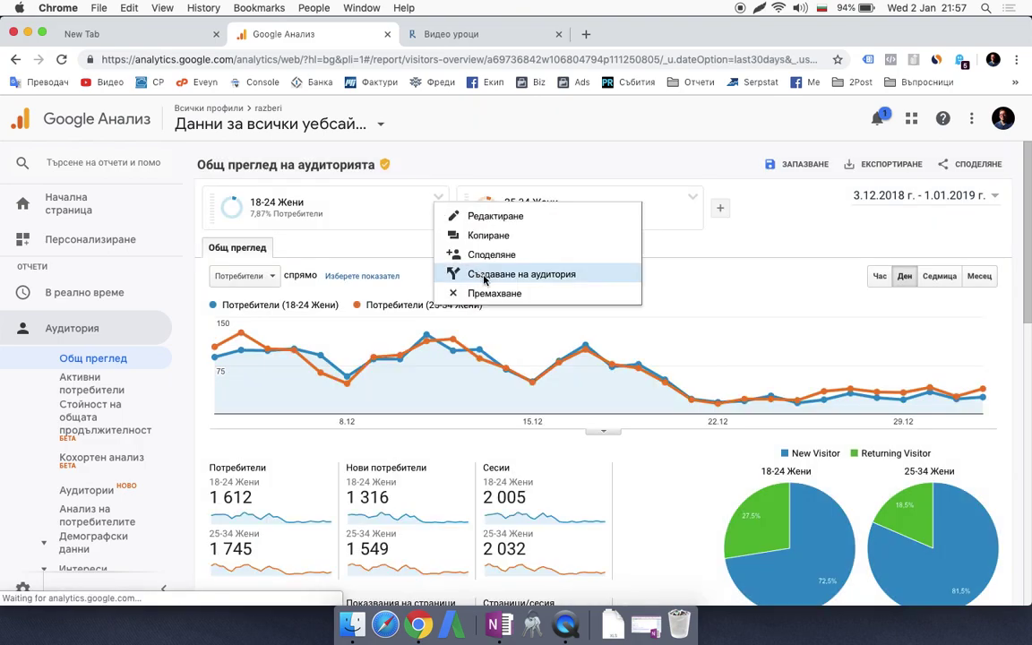
{"action": "left_click", "coordinate": [491, 293]}
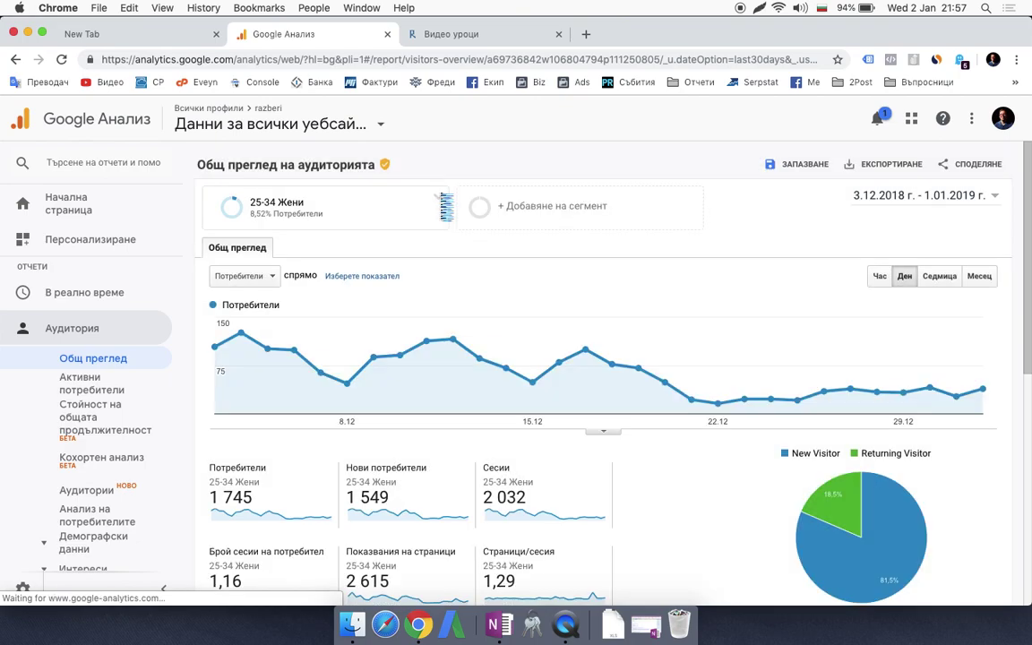
{"action": "left_click", "coordinate": [438, 196]}
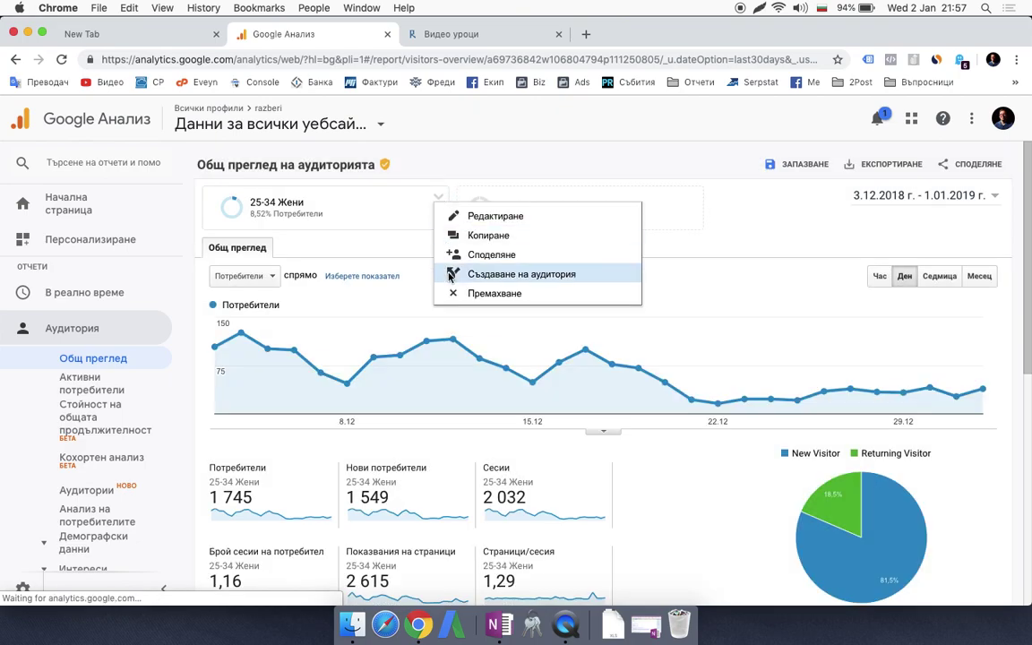
{"action": "left_click", "coordinate": [453, 293]}
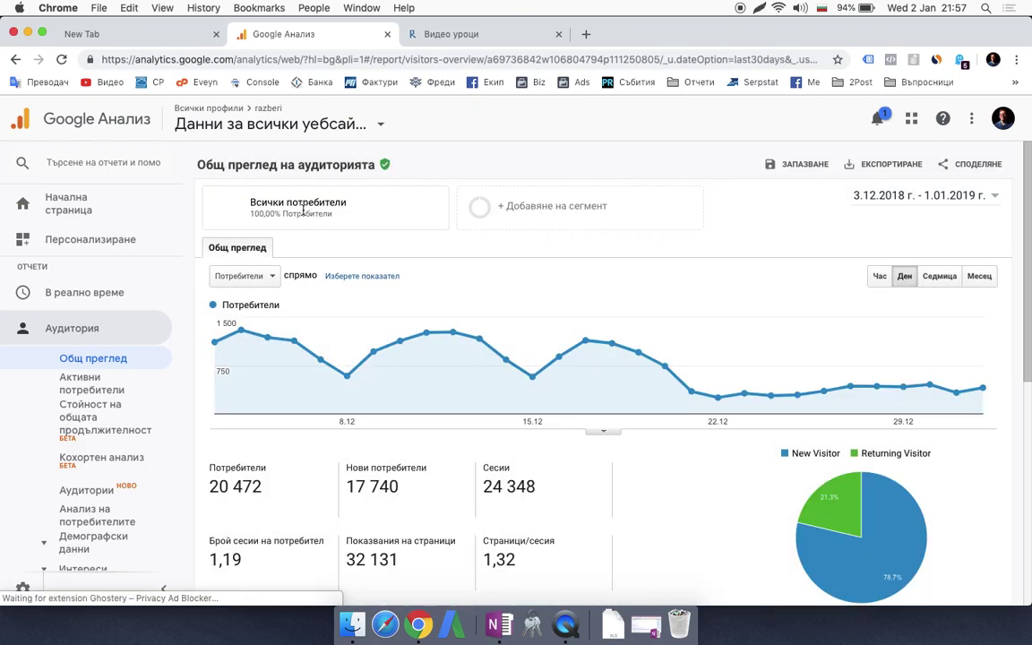
{"action": "left_click", "coordinate": [604, 207]}
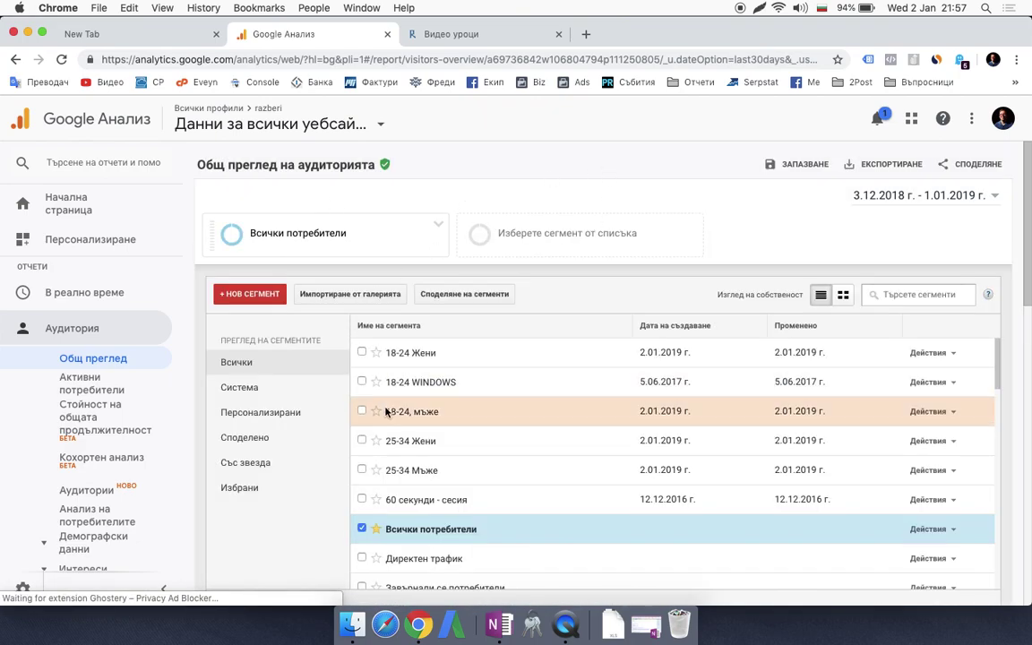
{"action": "scroll", "coordinate": [387, 411], "scroll_direction": "down", "scroll_amount": 15}
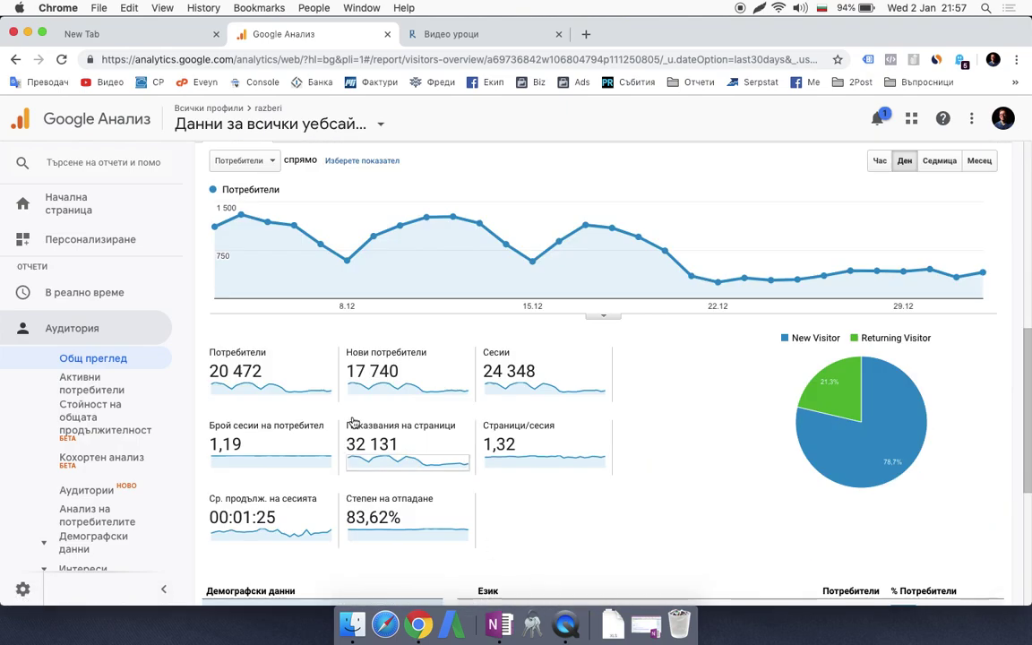
{"action": "scroll", "coordinate": [376, 304], "scroll_direction": "up", "scroll_amount": 5}
{"action": "left_click", "coordinate": [315, 311]}
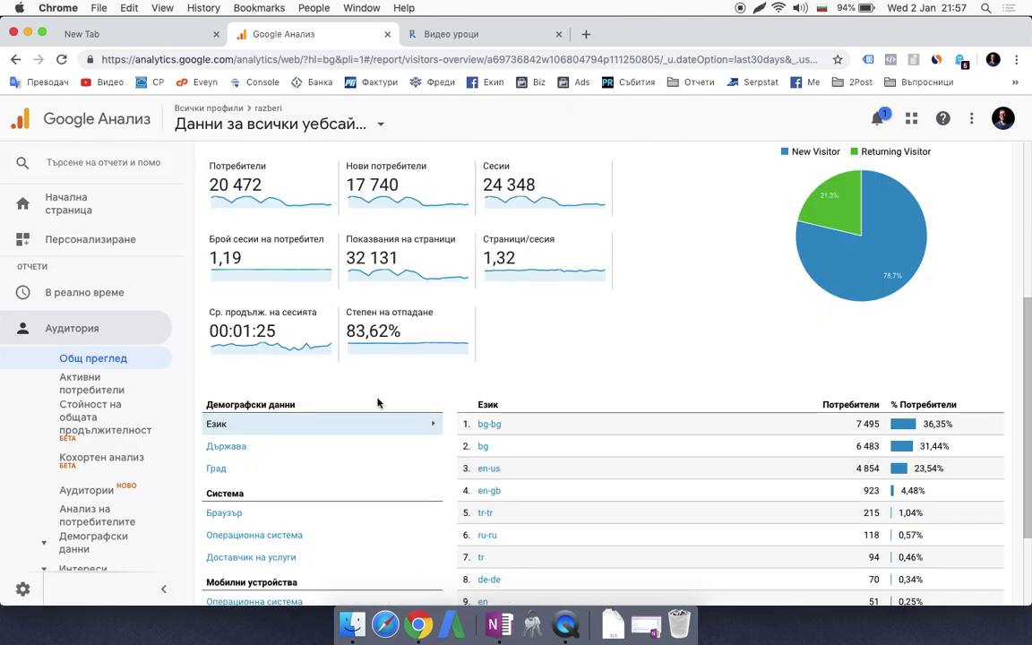
{"action": "scroll", "coordinate": [378, 404], "scroll_direction": "up", "scroll_amount": 4}
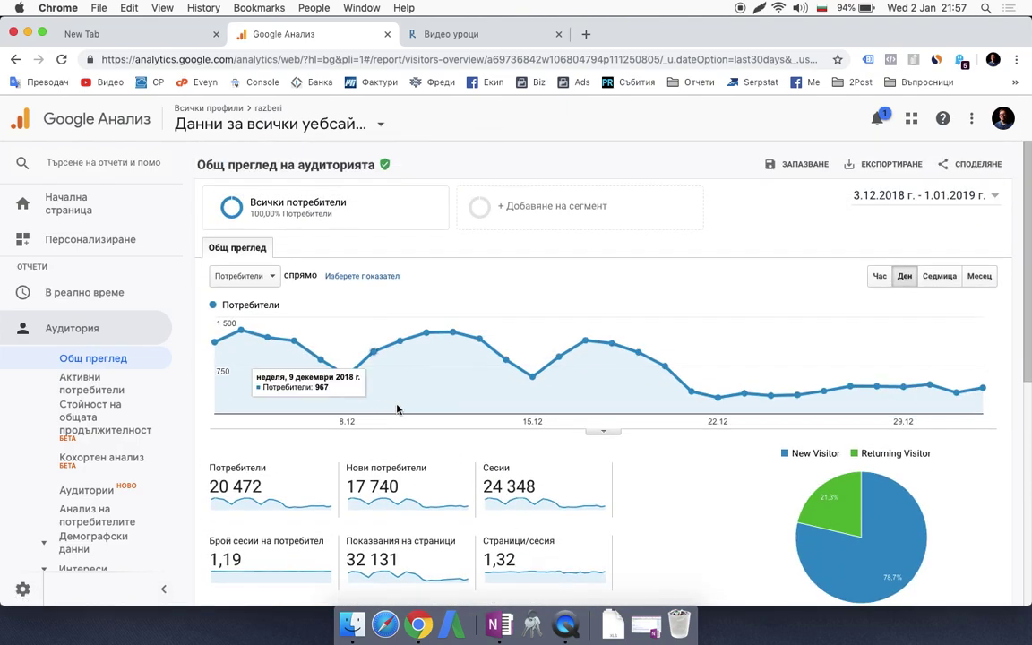
Start a new segment and review its demographic conditions, including the continent suggestions for location.
{"action": "left_click", "coordinate": [502, 229]}
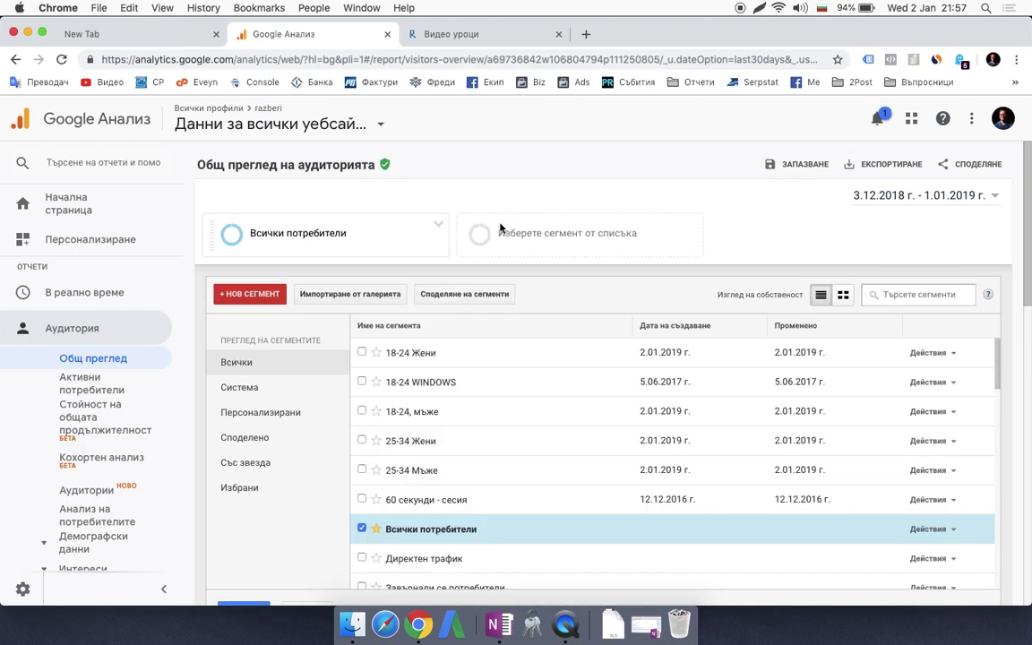
{"action": "left_click", "coordinate": [241, 296]}
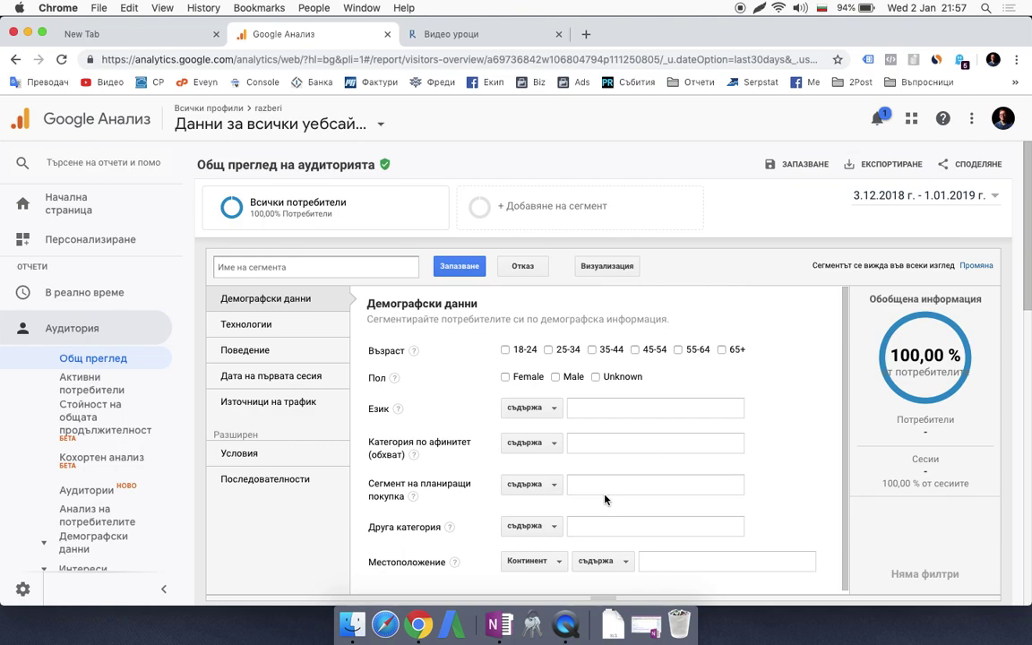
{"action": "left_click", "coordinate": [654, 560]}
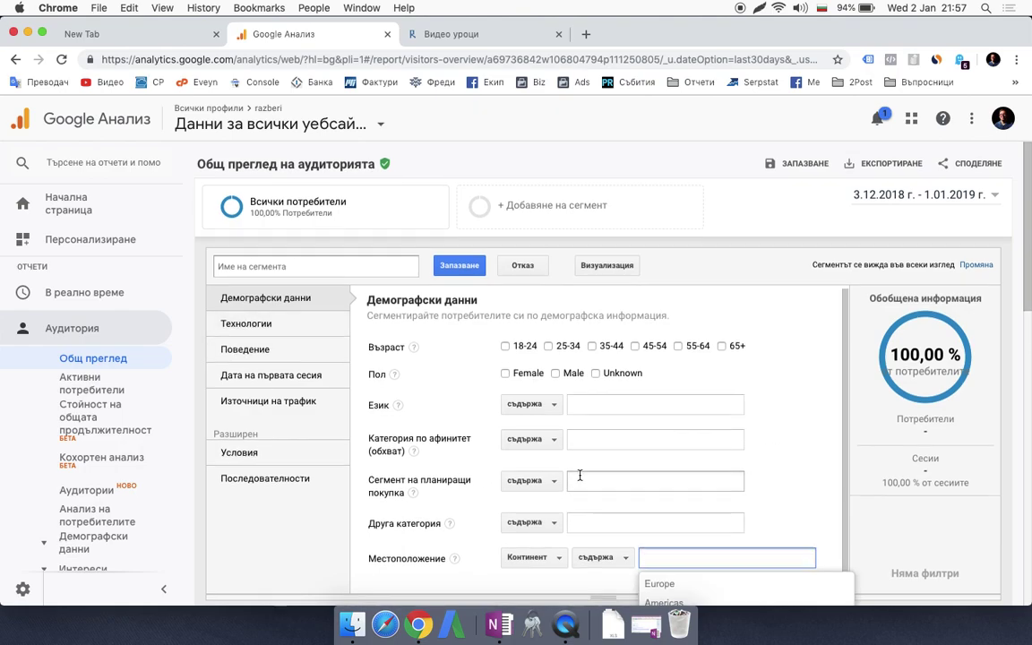
{"action": "scroll", "coordinate": [502, 448], "scroll_direction": "down", "scroll_amount": 5}
{"action": "scroll", "coordinate": [427, 433], "scroll_direction": "up", "scroll_amount": 3}
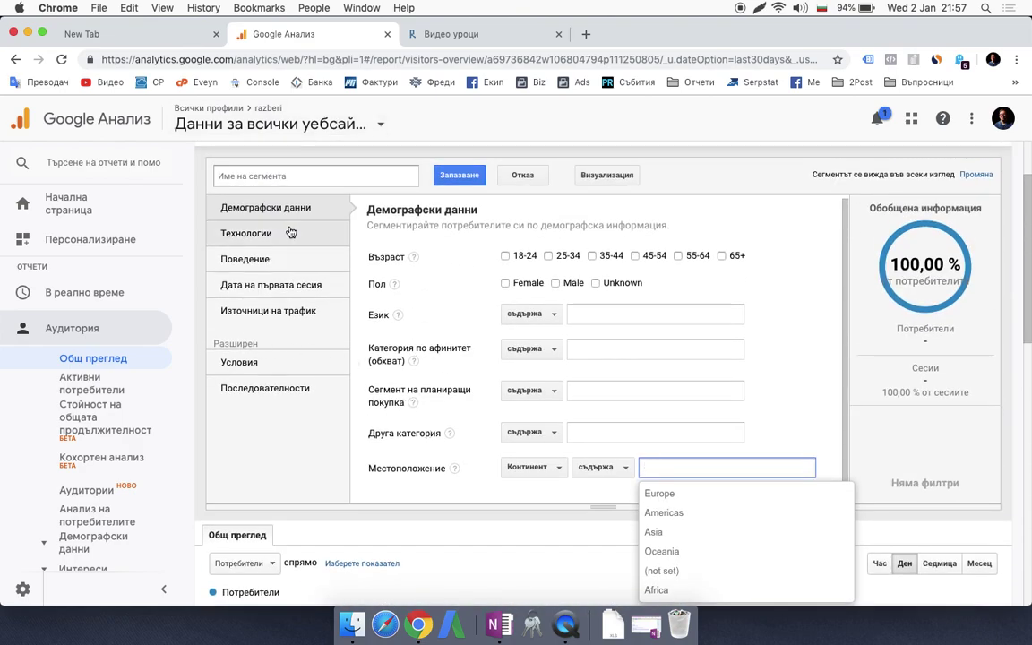
In the segment's technology conditions, set the operating system to contain Windows.
{"action": "left_click", "coordinate": [251, 233]}
{"action": "scroll", "coordinate": [409, 350], "scroll_direction": "down", "scroll_amount": 3}
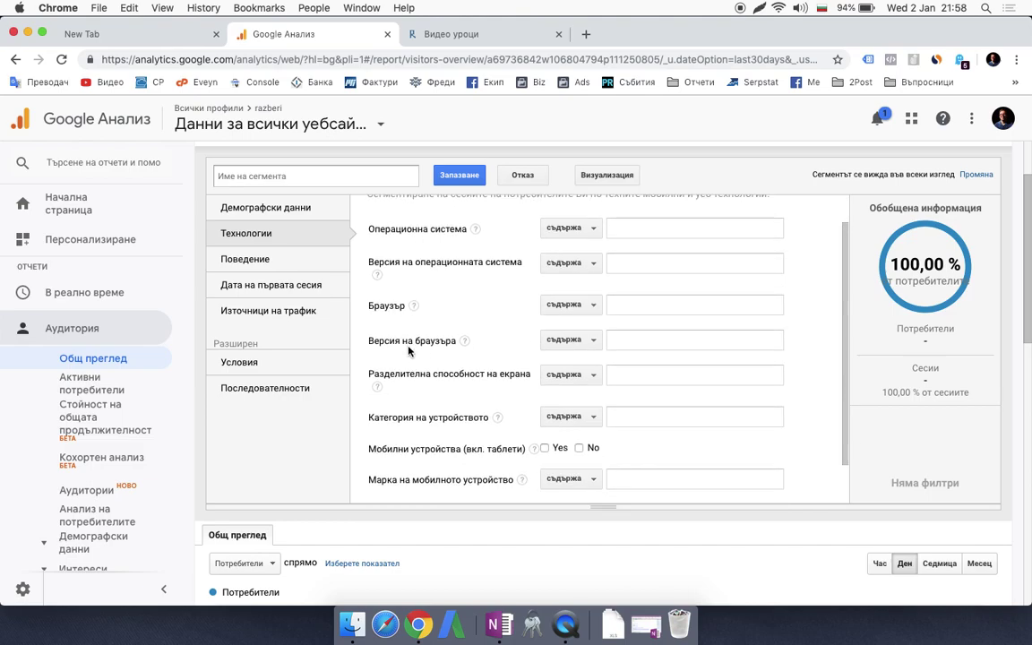
{"action": "scroll", "coordinate": [408, 350], "scroll_direction": "up", "scroll_amount": 3}
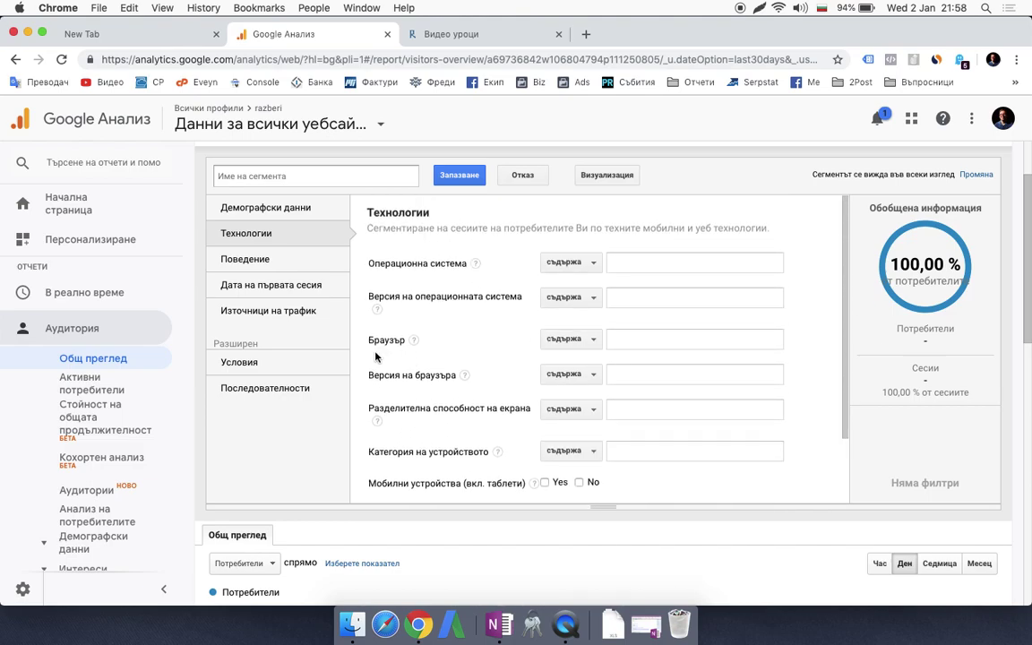
{"action": "left_click", "coordinate": [646, 263]}
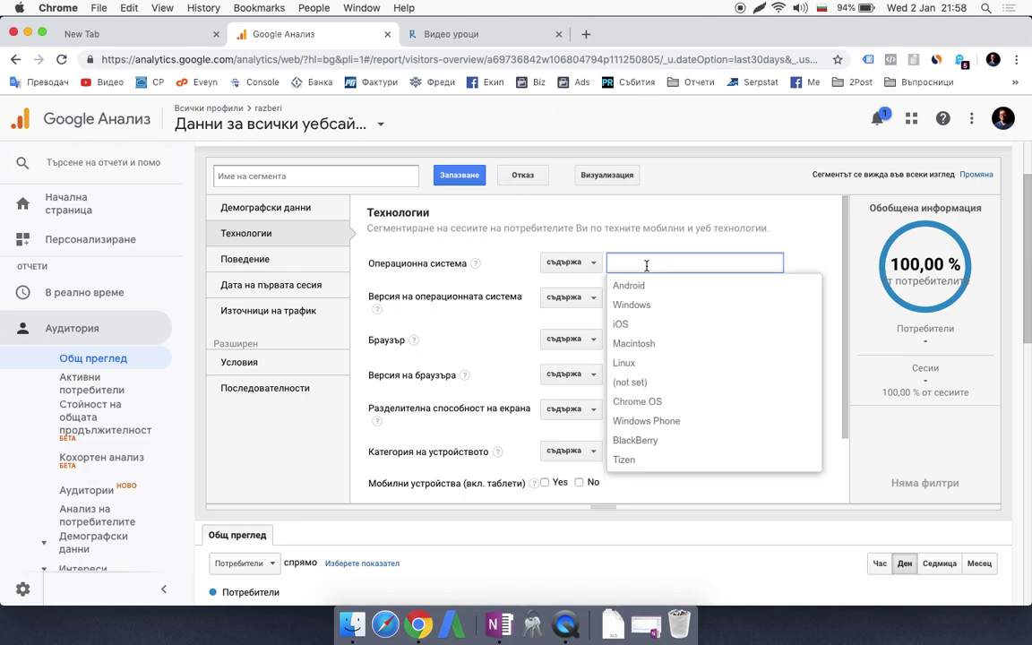
{"action": "left_click", "coordinate": [659, 303]}
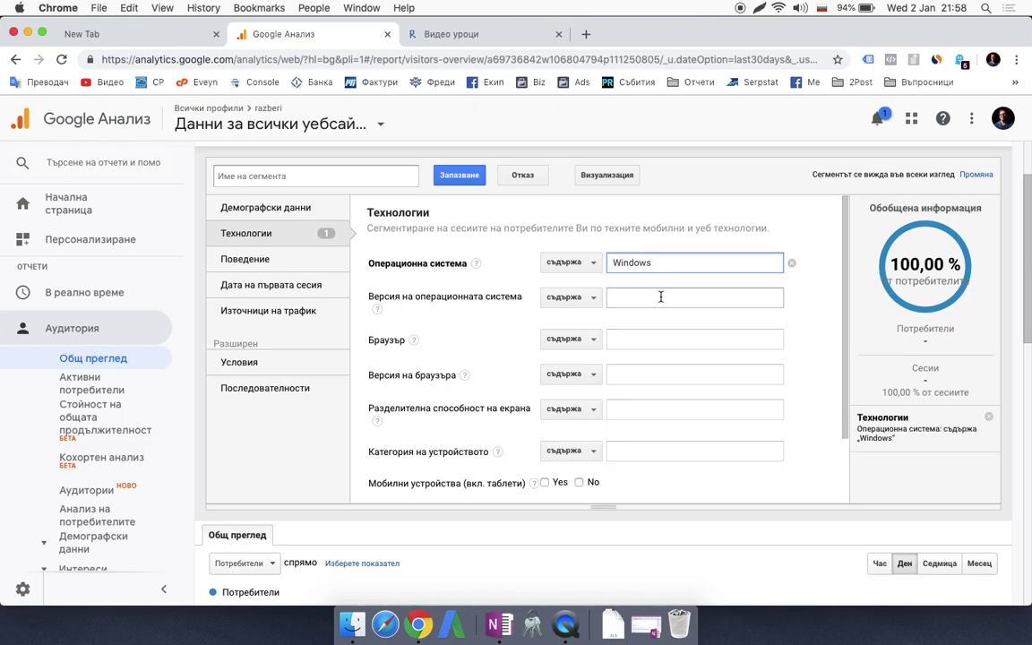
Set the operating system version to contain 7 and name the segment "WIndows 7 Потребители".
{"action": "left_click", "coordinate": [660, 296]}
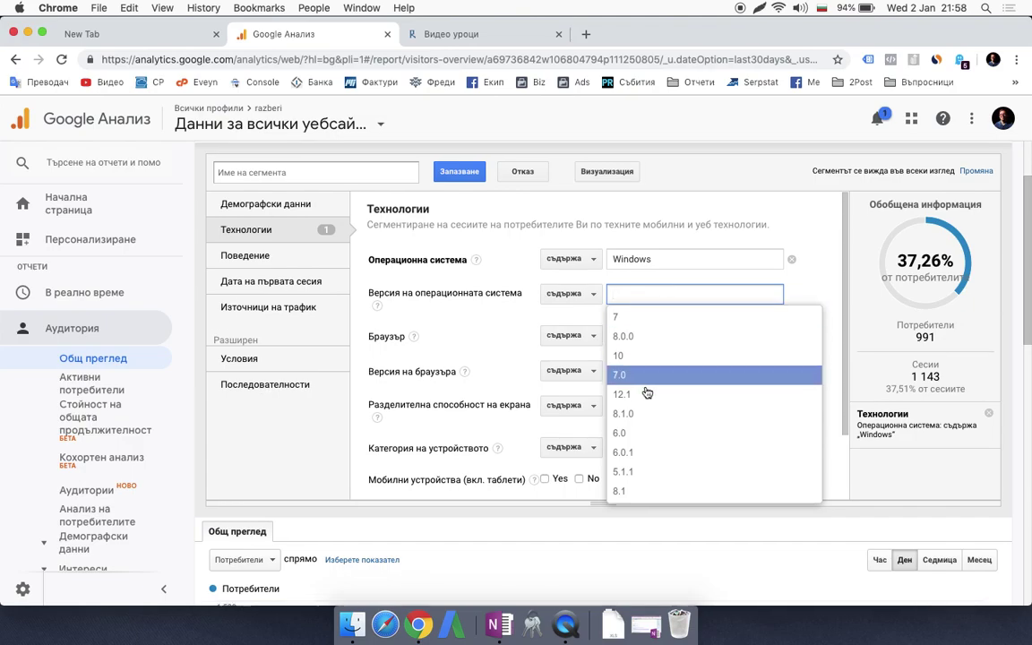
{"action": "scroll", "coordinate": [655, 401], "scroll_direction": "down", "scroll_amount": 1}
{"action": "scroll", "coordinate": [670, 350], "scroll_direction": "up", "scroll_amount": 1}
{"action": "scroll", "coordinate": [673, 350], "scroll_direction": "down", "scroll_amount": 1}
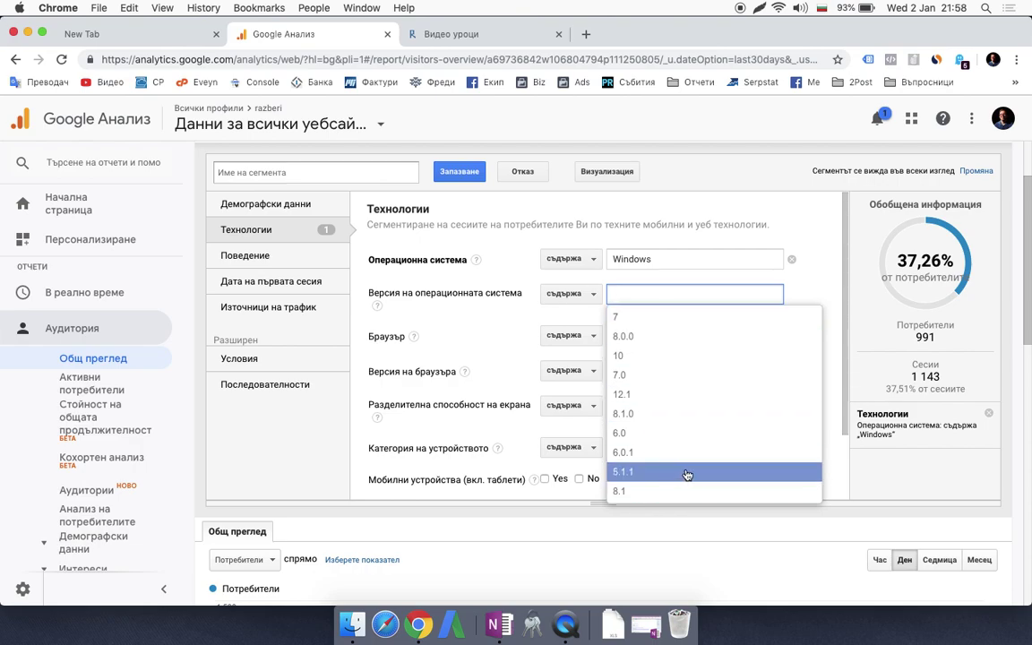
{"action": "left_click", "coordinate": [653, 318]}
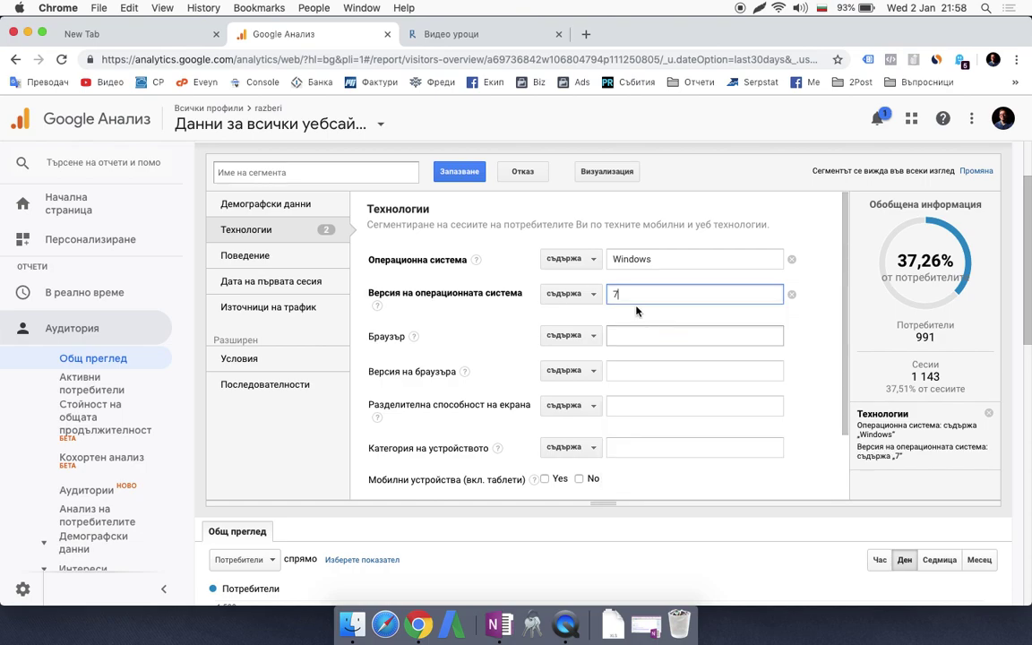
{"action": "left_click", "coordinate": [272, 176]}
{"action": "type", "text": "Windows 7 Потребители"}
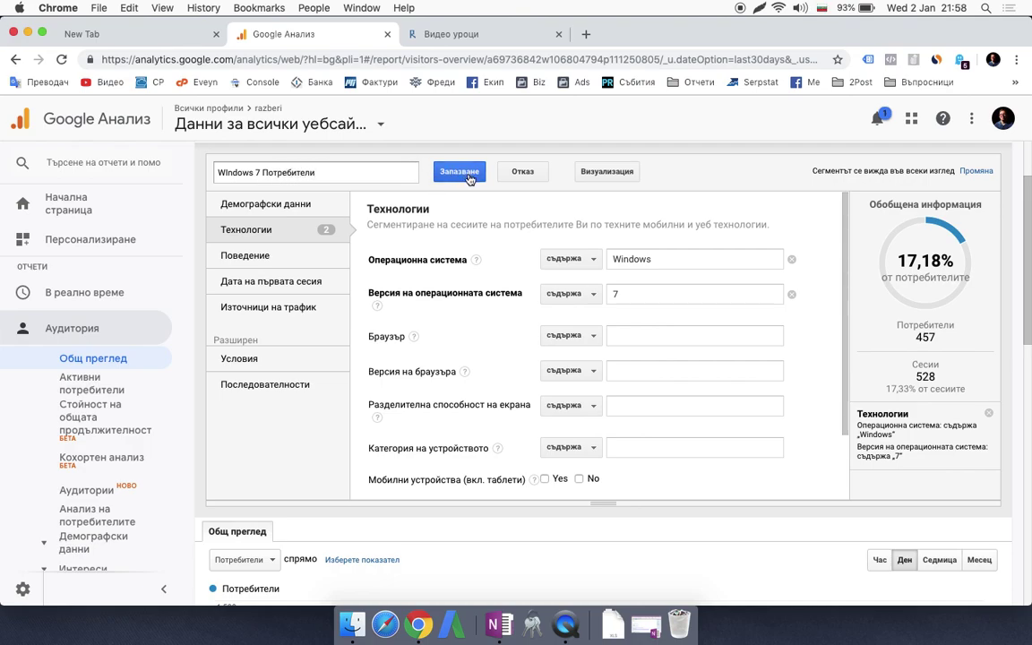
Set the browser condition to contain Firefox and extend the segment name to "WIndows 7 Потребители през Firefox".
{"action": "left_click", "coordinate": [663, 336]}
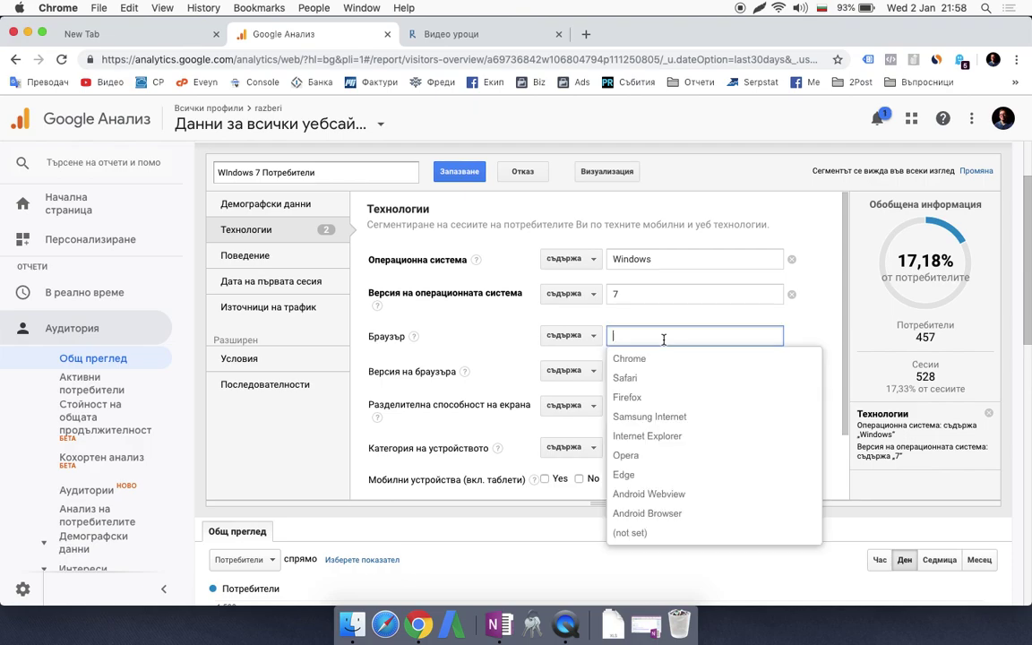
{"action": "left_click", "coordinate": [712, 398]}
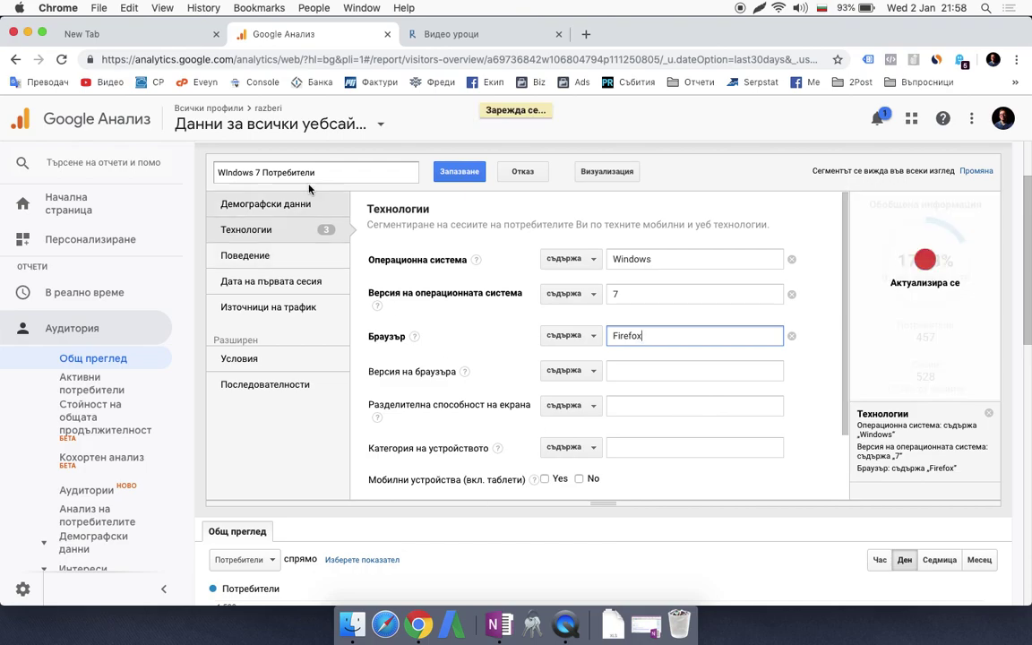
{"action": "left_click", "coordinate": [341, 170]}
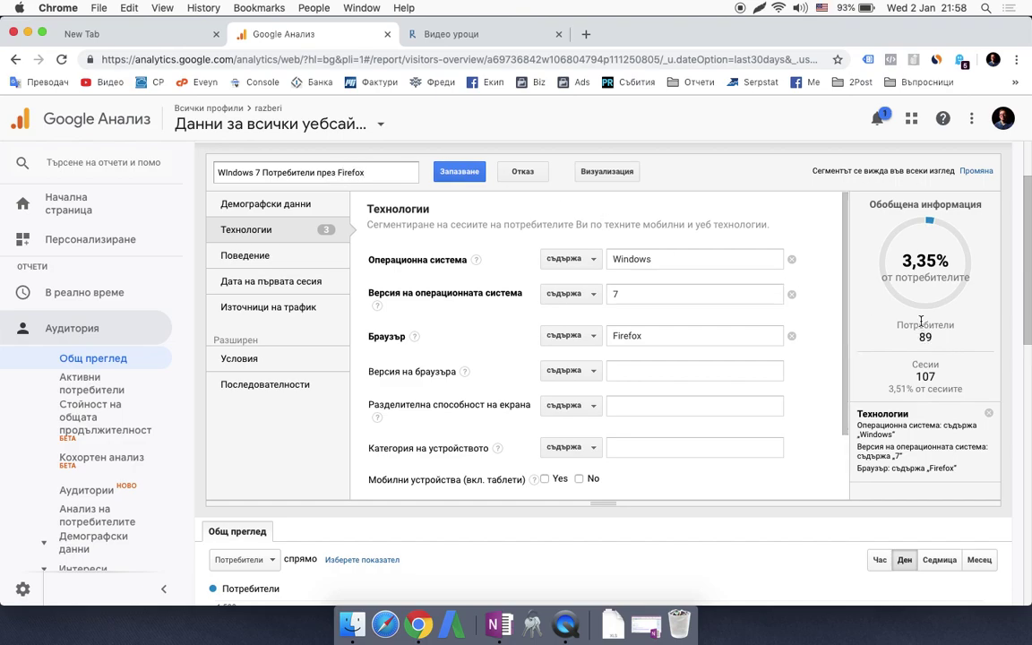
Add the age range 25-34 to the segment's demographic conditions.
{"action": "left_click", "coordinate": [263, 211]}
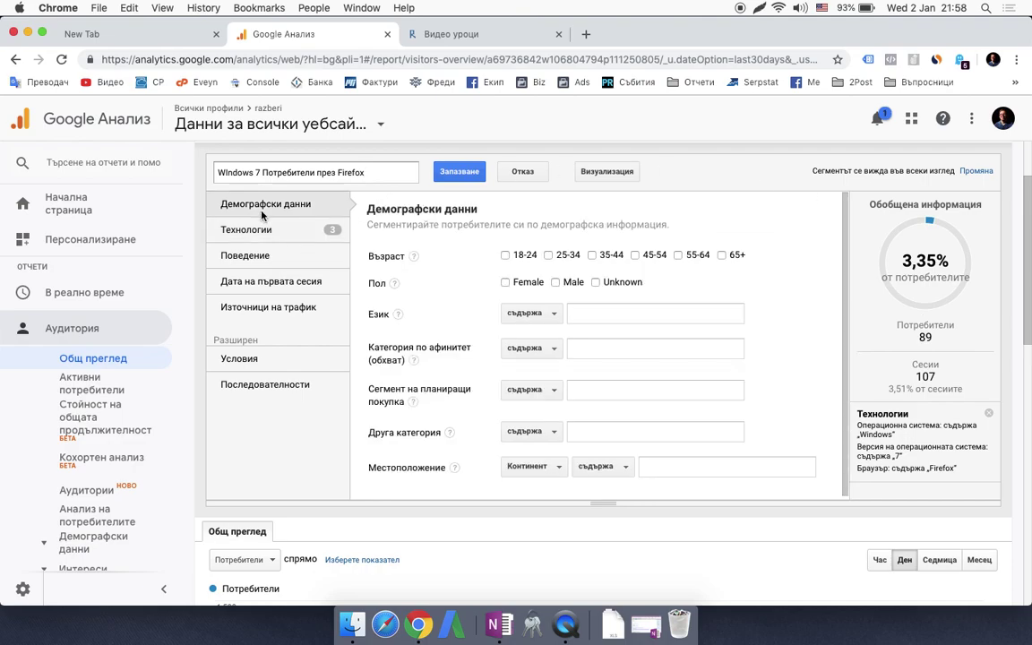
{"action": "left_click", "coordinate": [563, 259]}
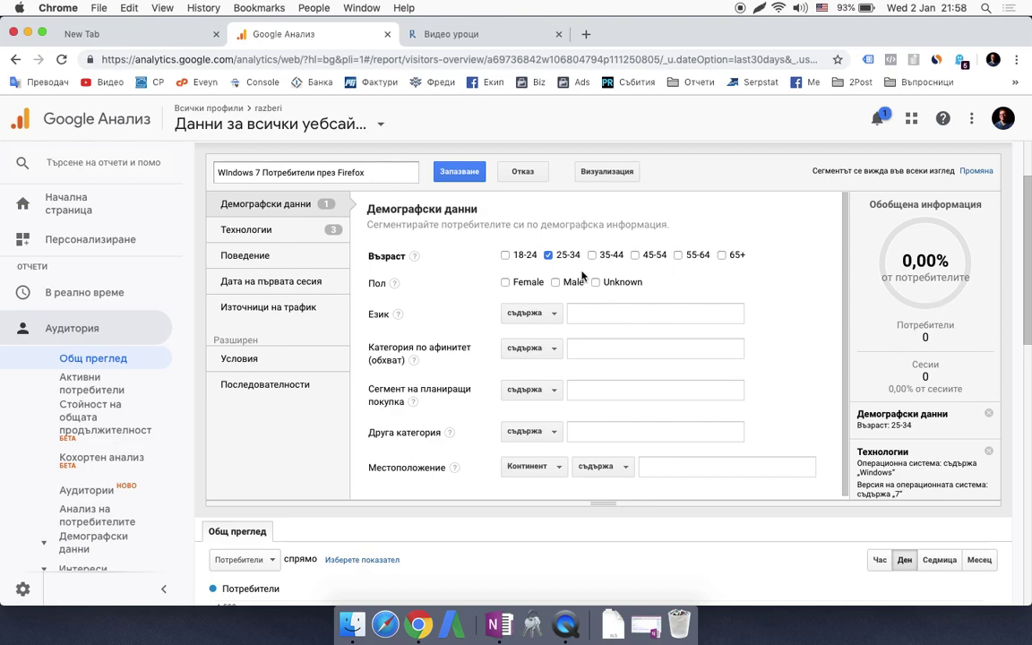
Replace the 25-34 age condition with gender Male and try the language condition containing tr-tr.
{"action": "left_click", "coordinate": [549, 256]}
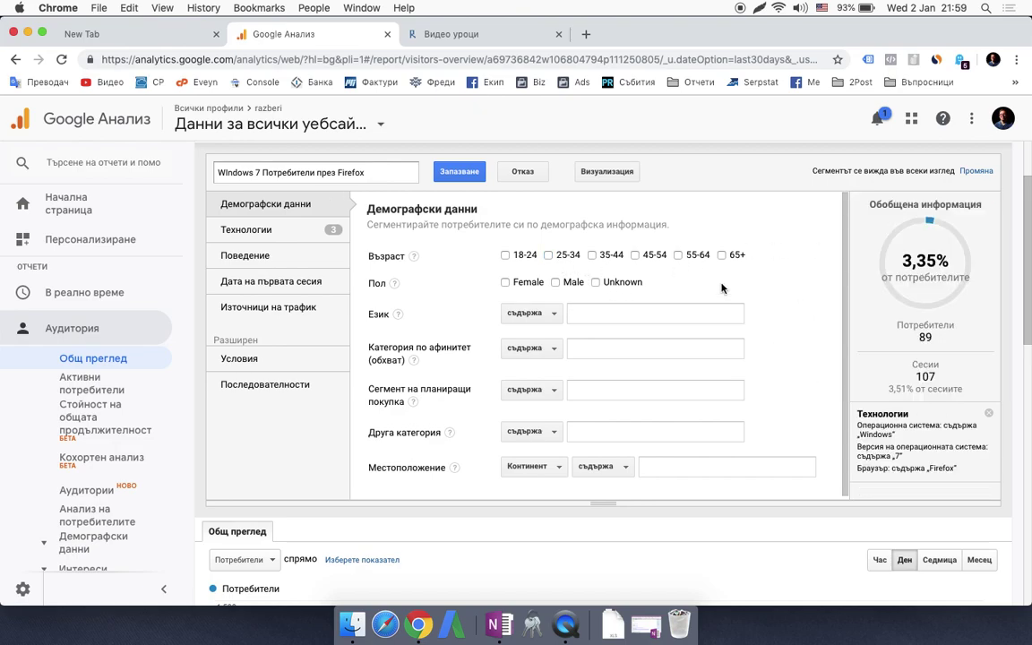
{"action": "left_click", "coordinate": [557, 284]}
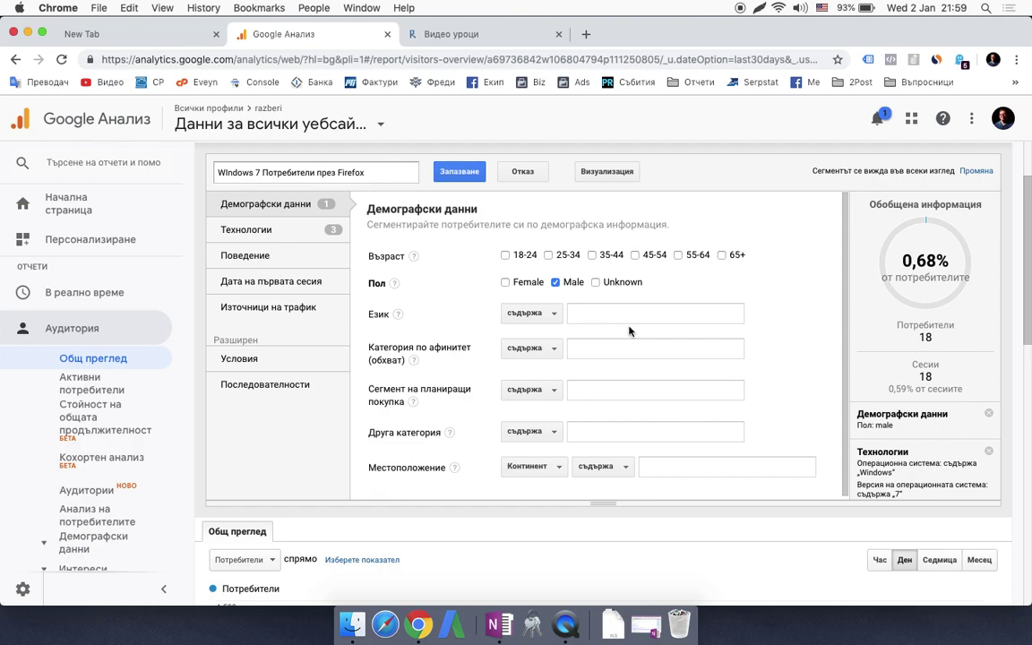
{"action": "left_click", "coordinate": [654, 312]}
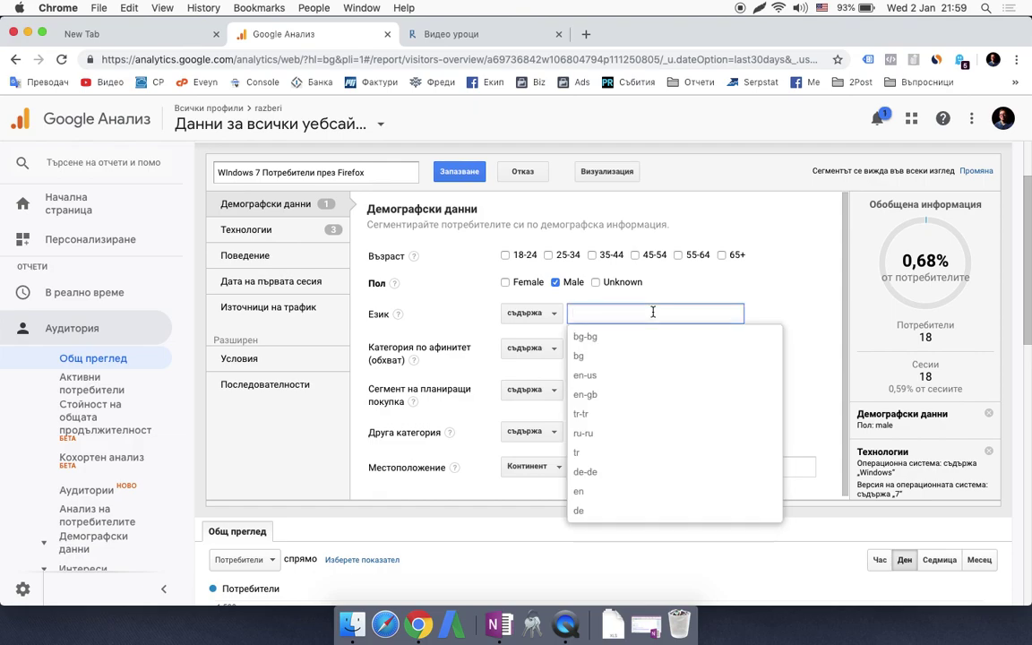
{"action": "left_click", "coordinate": [670, 415]}
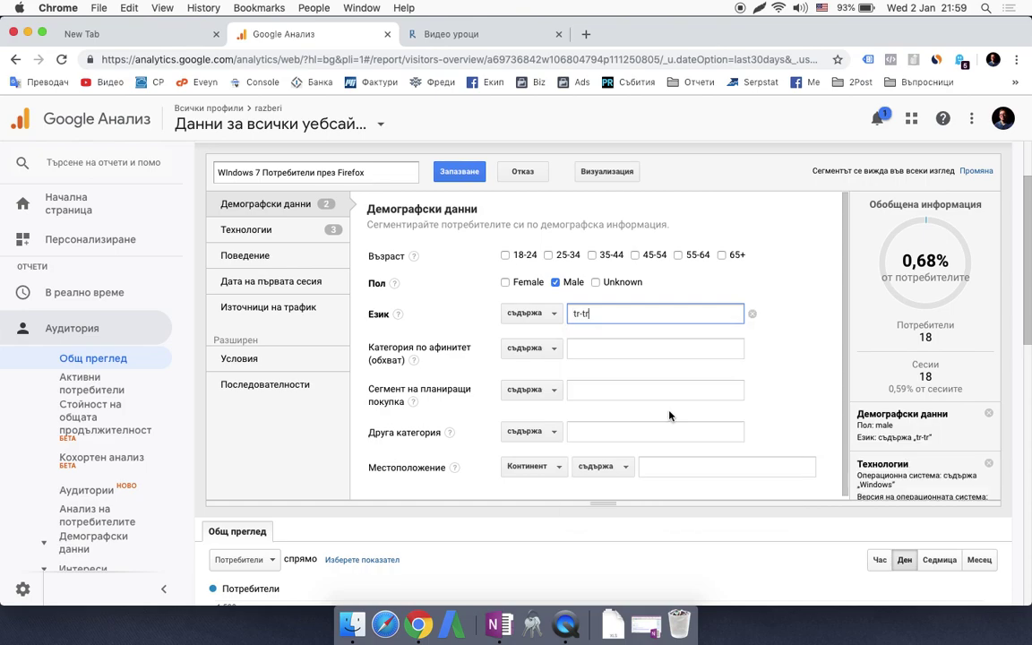
{"action": "left_click", "coordinate": [843, 310]}
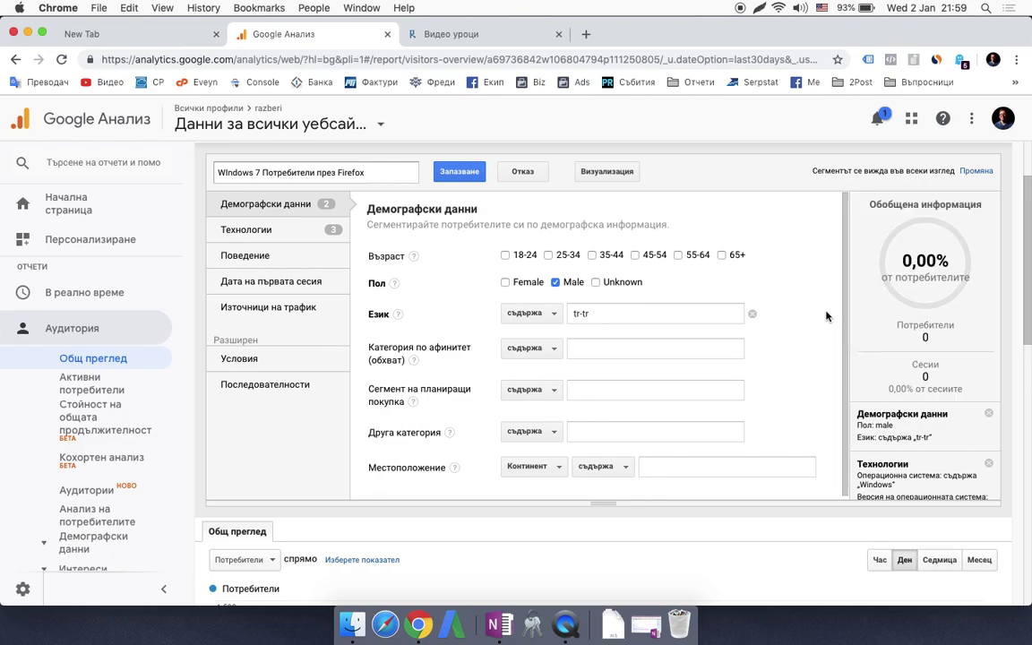
Try en-us as the language in the segment's demographic conditions instead.
{"action": "left_click", "coordinate": [636, 313]}
{"action": "key", "text": "BackSpace"}
{"action": "key", "text": "BackSpace"}
{"action": "key", "text": "BackSpace"}
{"action": "key", "text": "BackSpace"}
{"action": "key", "text": "BackSpace"}
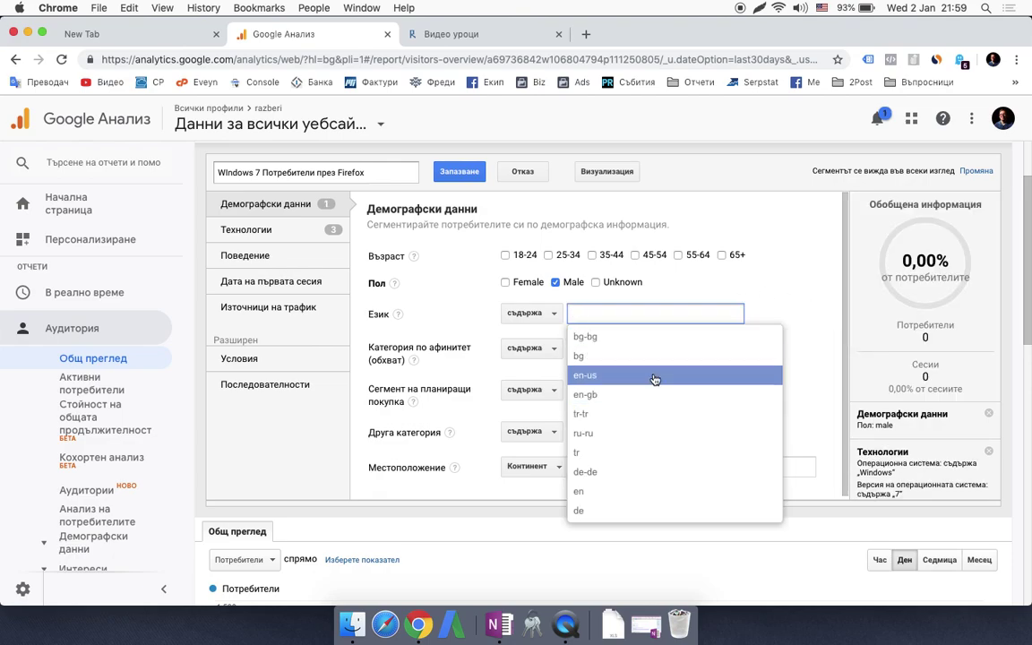
{"action": "left_click", "coordinate": [655, 376]}
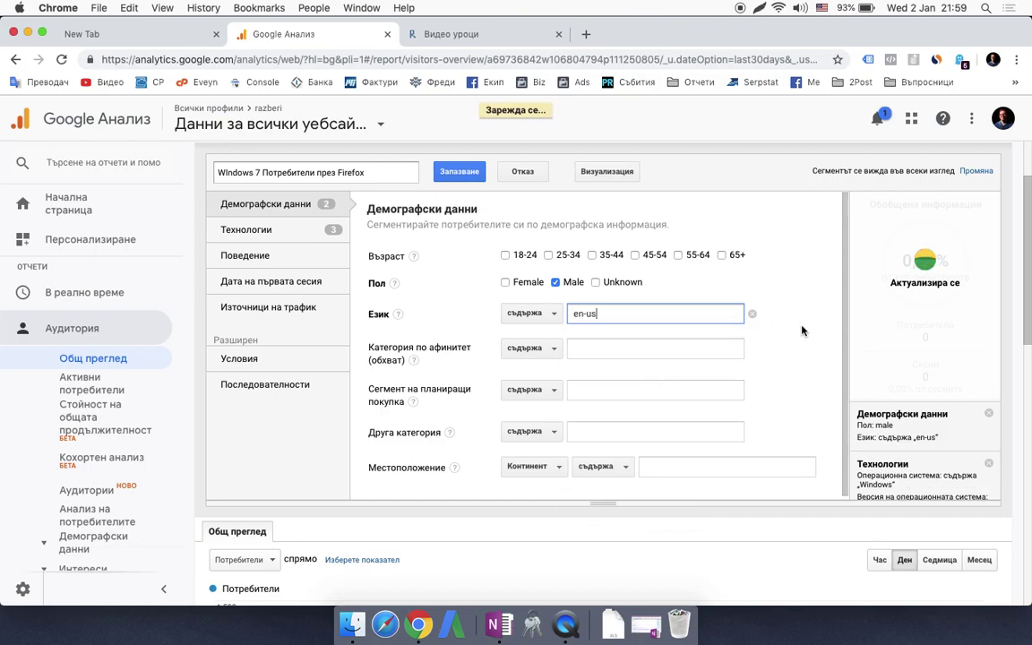
Try replacing the segment's language condition with bg-bg.
{"action": "left_click", "coordinate": [617, 319]}
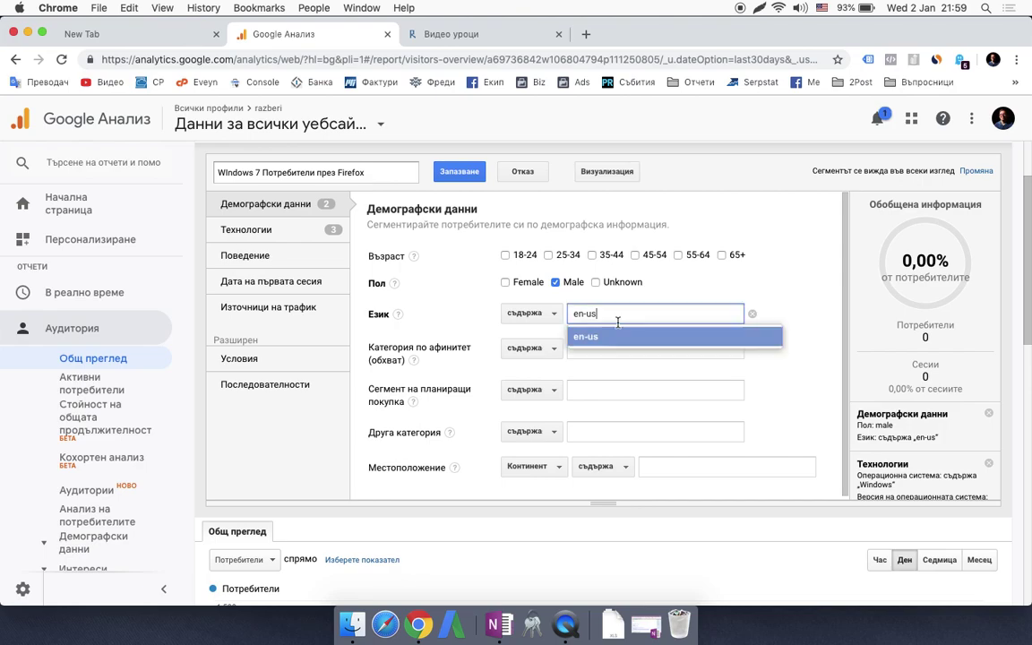
{"action": "key", "text": "BackSpace"}
{"action": "key", "text": "BackSpace"}
{"action": "key", "text": "BackSpace"}
{"action": "key", "text": "BackSpace"}
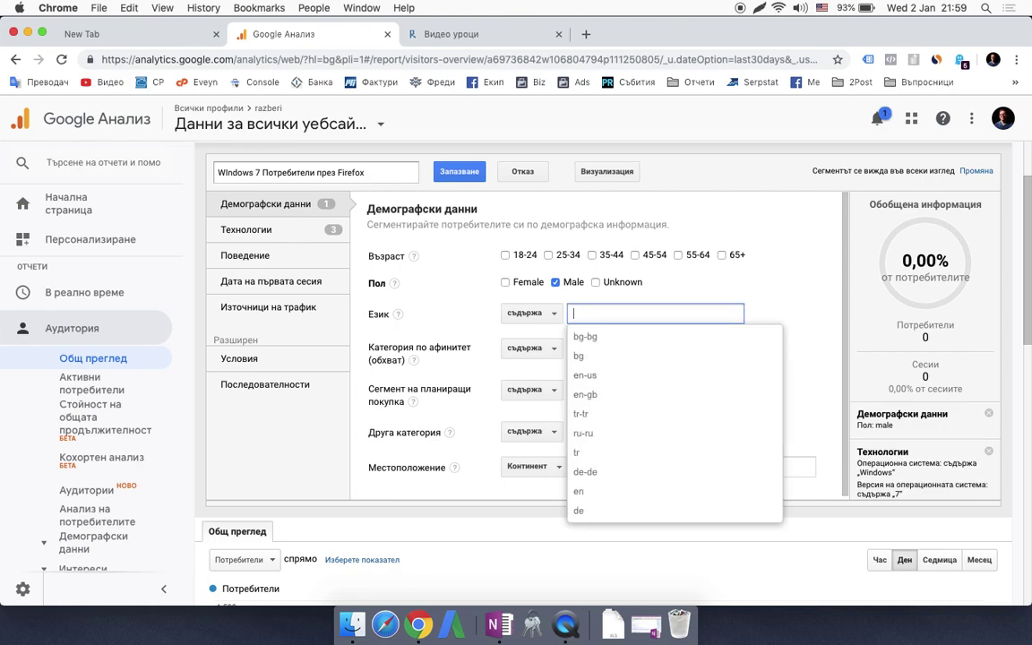
{"action": "left_click", "coordinate": [652, 340]}
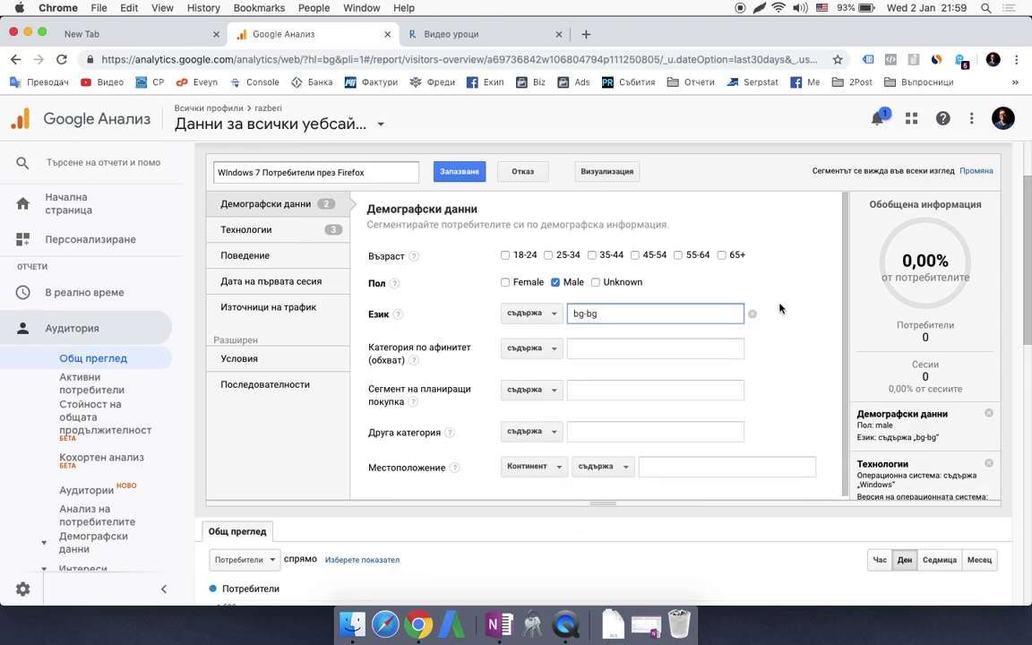
Remove the language and Male gender conditions from the segment's demographics.
{"action": "left_click", "coordinate": [645, 305]}
{"action": "key", "text": "BackSpace"}
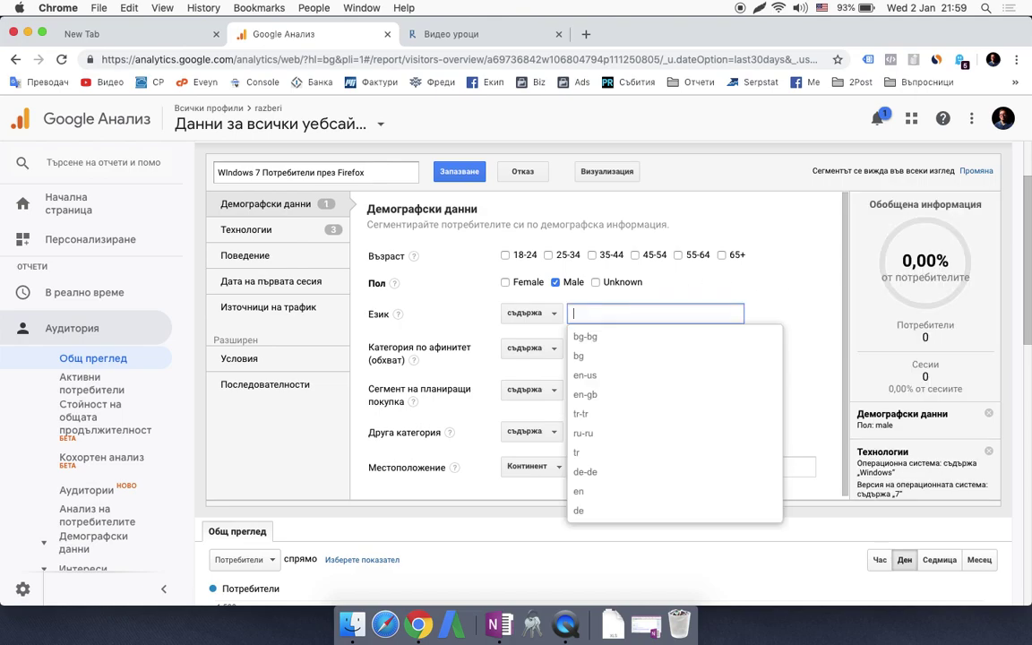
{"action": "left_click", "coordinate": [712, 280]}
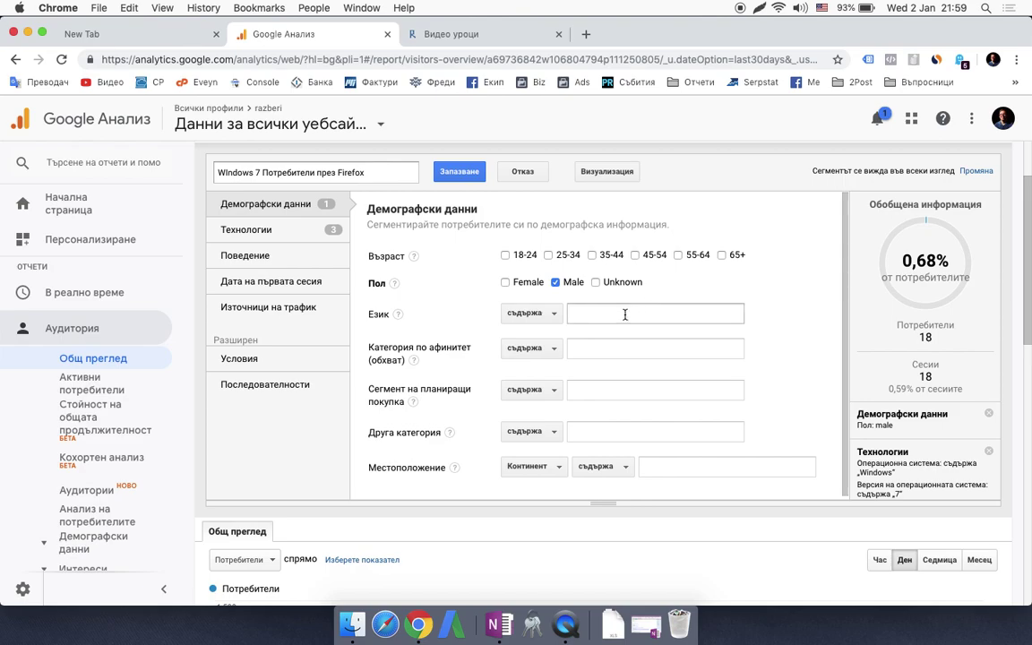
{"action": "left_click", "coordinate": [556, 282]}
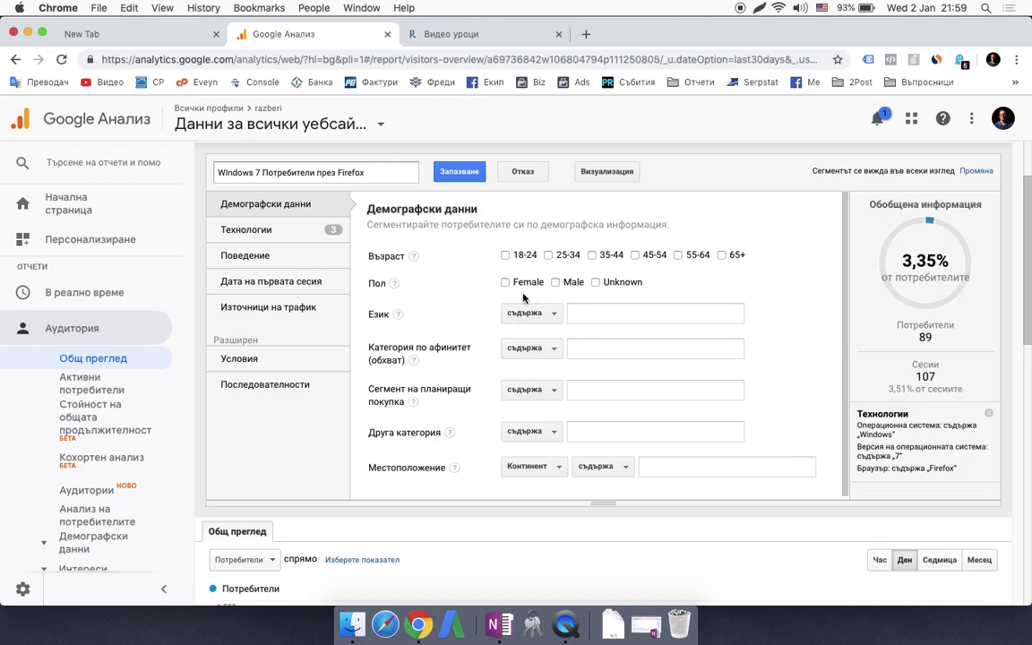
Return to the segment's technology conditions and save the Firefox segment.
{"action": "scroll", "coordinate": [524, 293], "scroll_direction": "up", "scroll_amount": 2}
{"action": "left_click", "coordinate": [263, 325]}
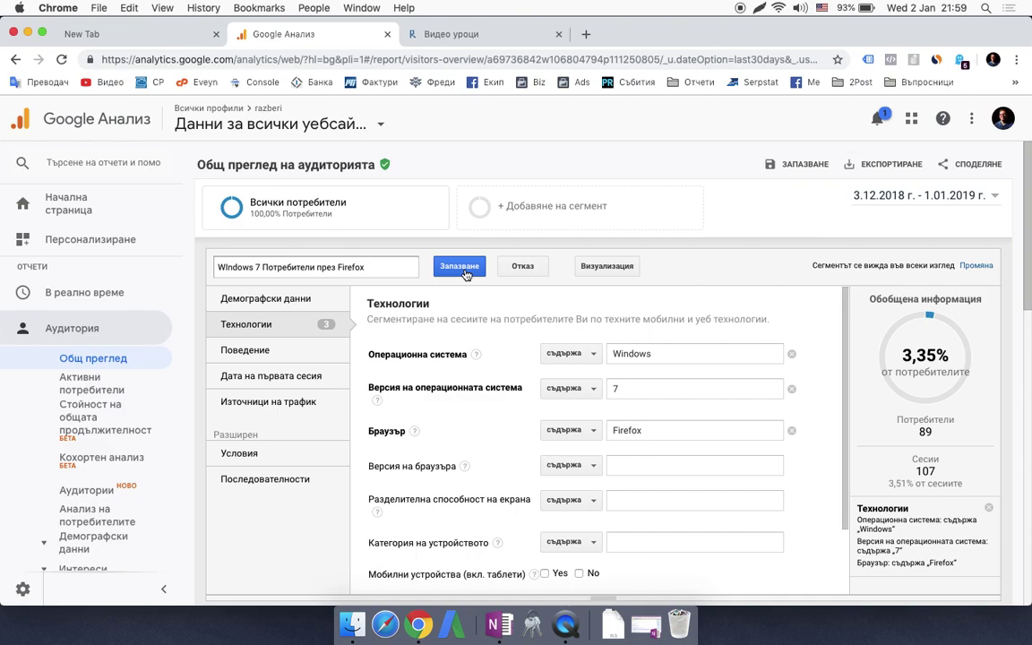
{"action": "left_click", "coordinate": [464, 271]}
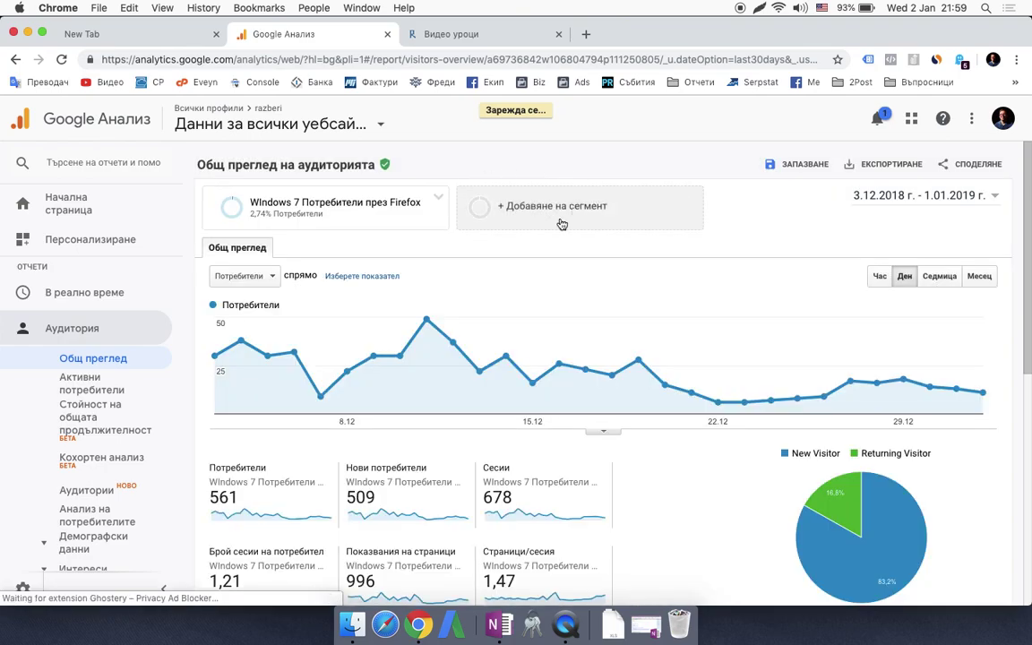
Add a new comparison segment and name it "Windows 7 Потребители през Chrome".
{"action": "left_click", "coordinate": [555, 219]}
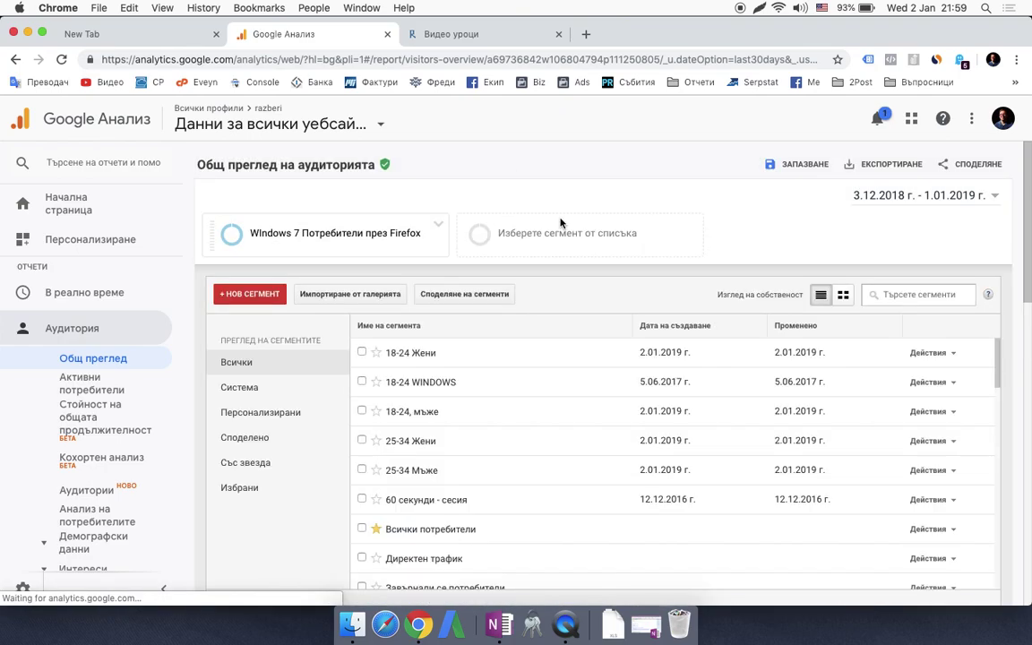
{"action": "left_click", "coordinate": [260, 294]}
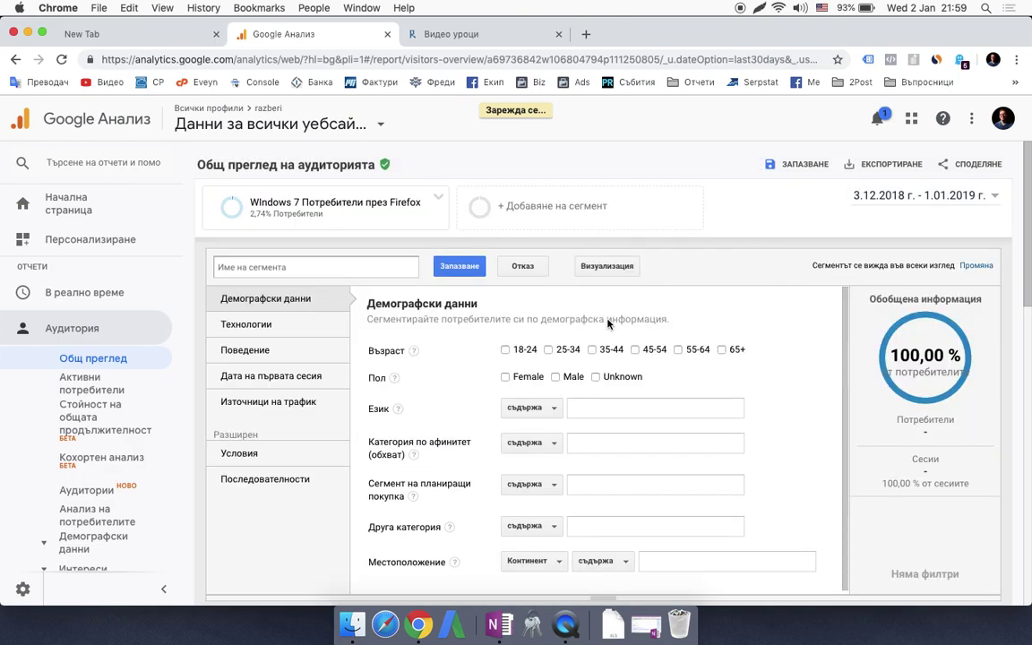
{"action": "left_click", "coordinate": [315, 260]}
{"action": "type", "text": "W"}
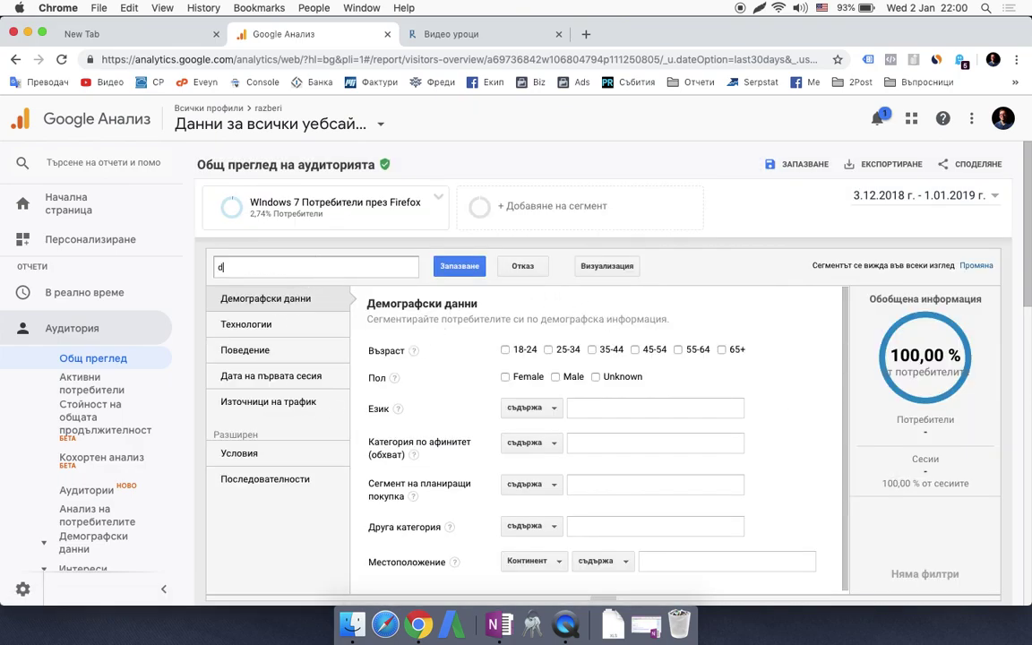
{"action": "type", "text": "indows 7"}
{"action": "key", "text": "ctrl+space"}
{"action": "type", "text": "потре"}
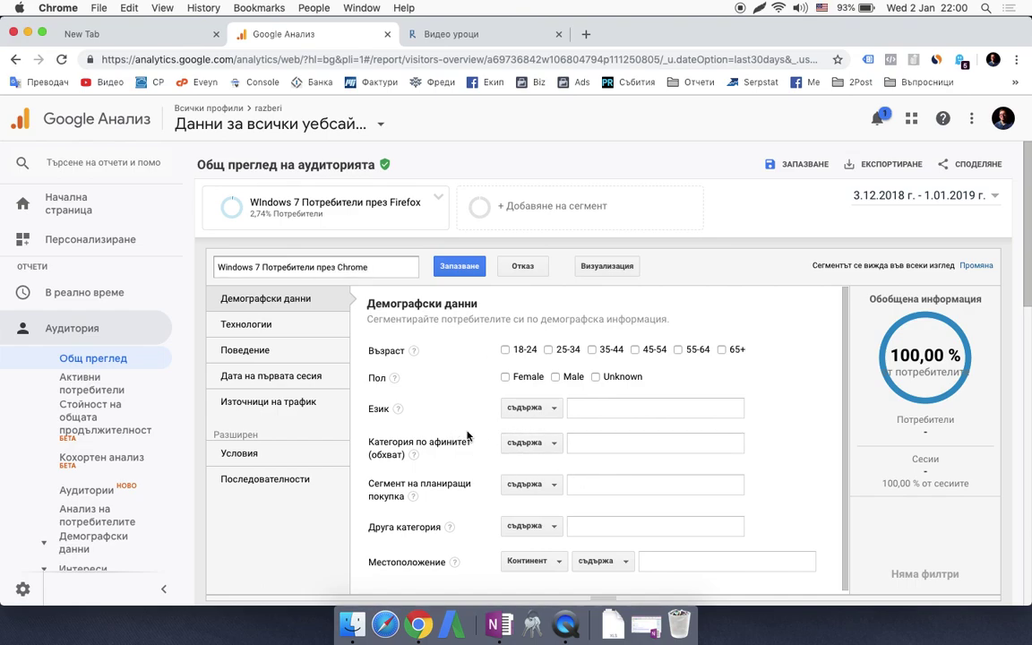
In the Chrome segment's technology conditions, set the operating system to contain Windows and its version to contain 7.
{"action": "left_click", "coordinate": [289, 323]}
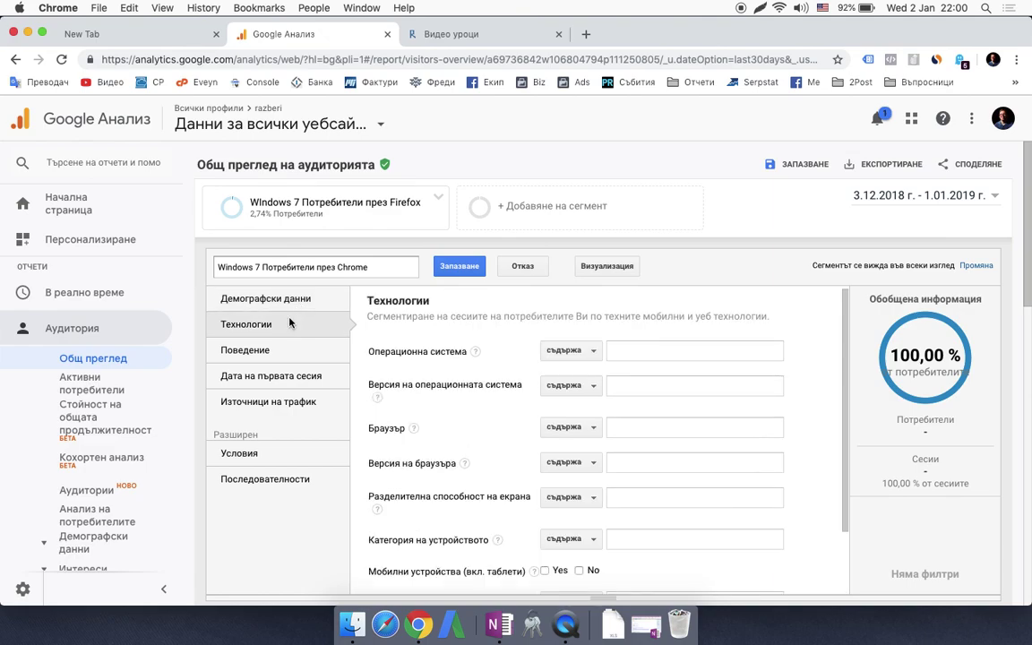
{"action": "left_click", "coordinate": [651, 385]}
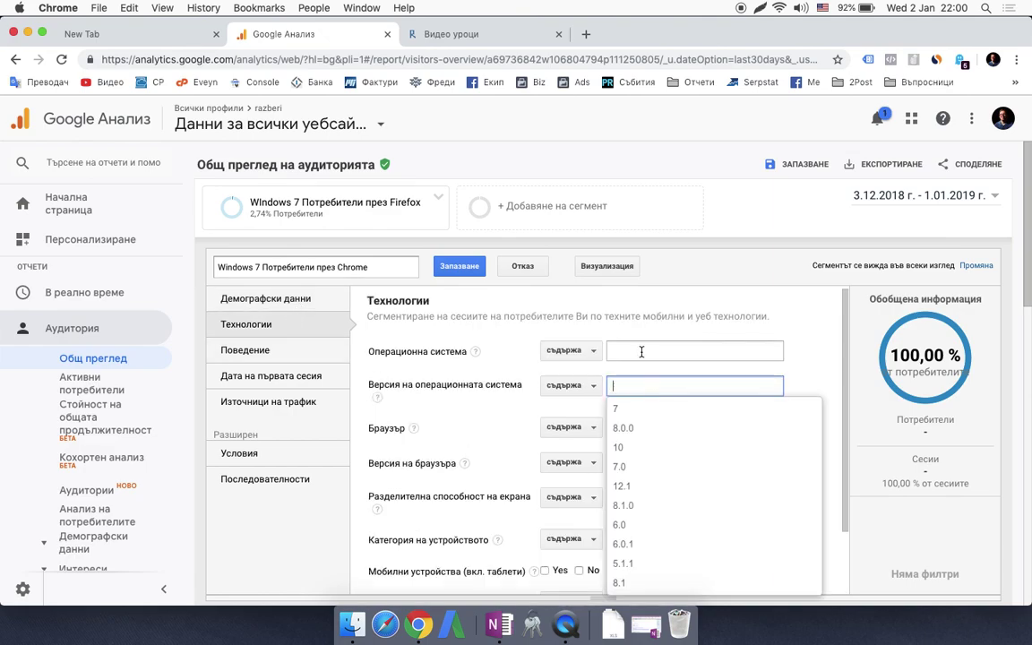
{"action": "left_click", "coordinate": [641, 352]}
{"action": "left_click", "coordinate": [658, 393]}
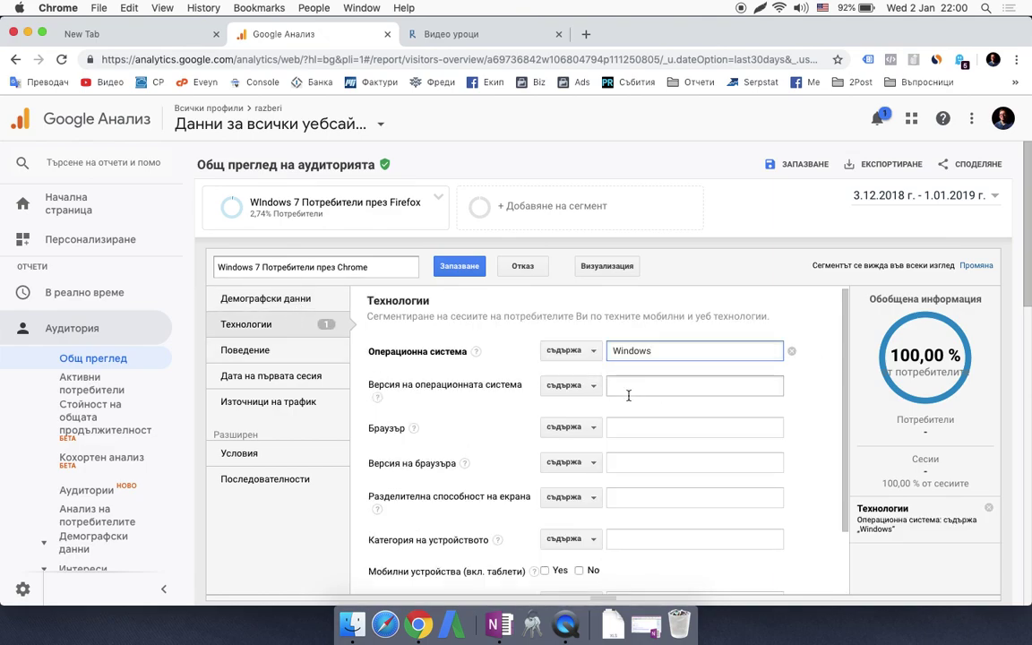
{"action": "left_click", "coordinate": [626, 390]}
{"action": "left_click", "coordinate": [685, 414]}
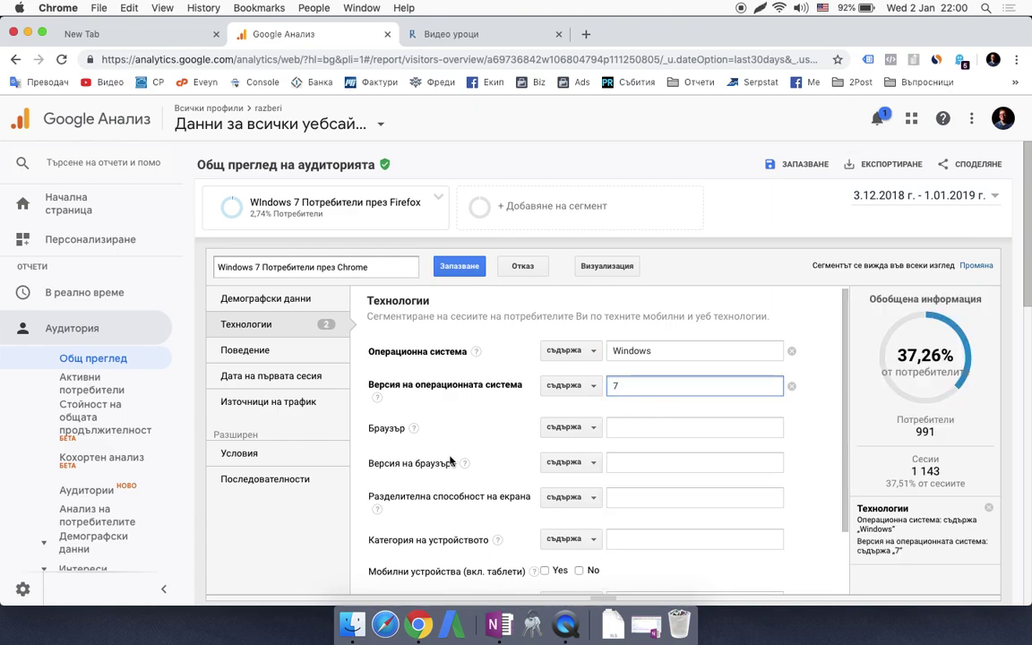
Set the browser condition to contain Chrome and save the segment.
{"action": "left_click", "coordinate": [627, 427]}
{"action": "left_click", "coordinate": [648, 448]}
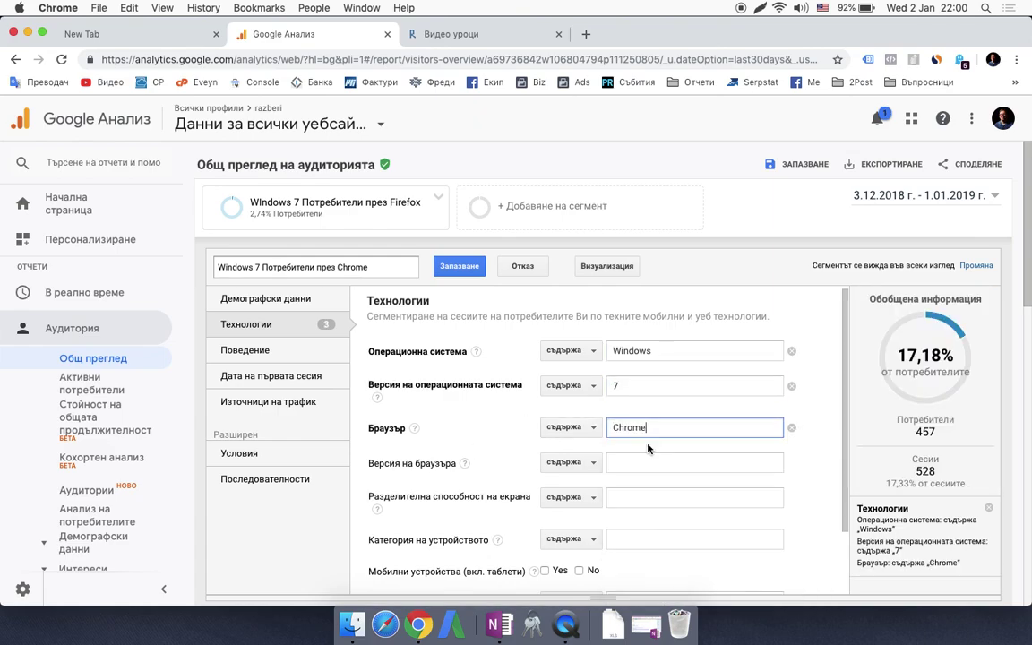
{"action": "left_click", "coordinate": [464, 271]}
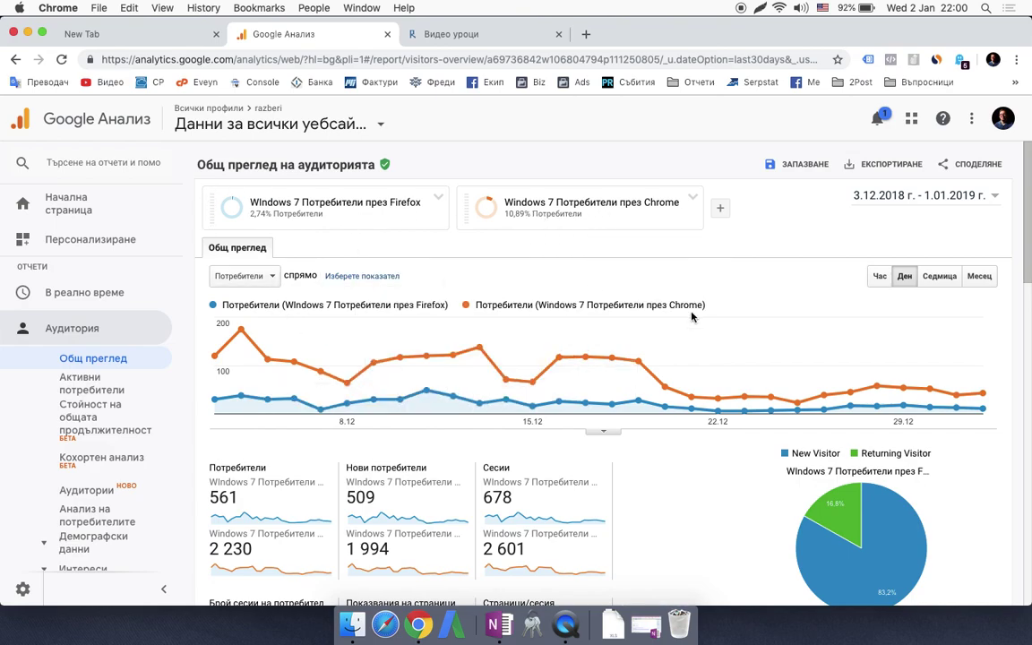
Add a third segment for comparison and name it "Windows 7 Потребителите през IE".
{"action": "left_click", "coordinate": [720, 208]}
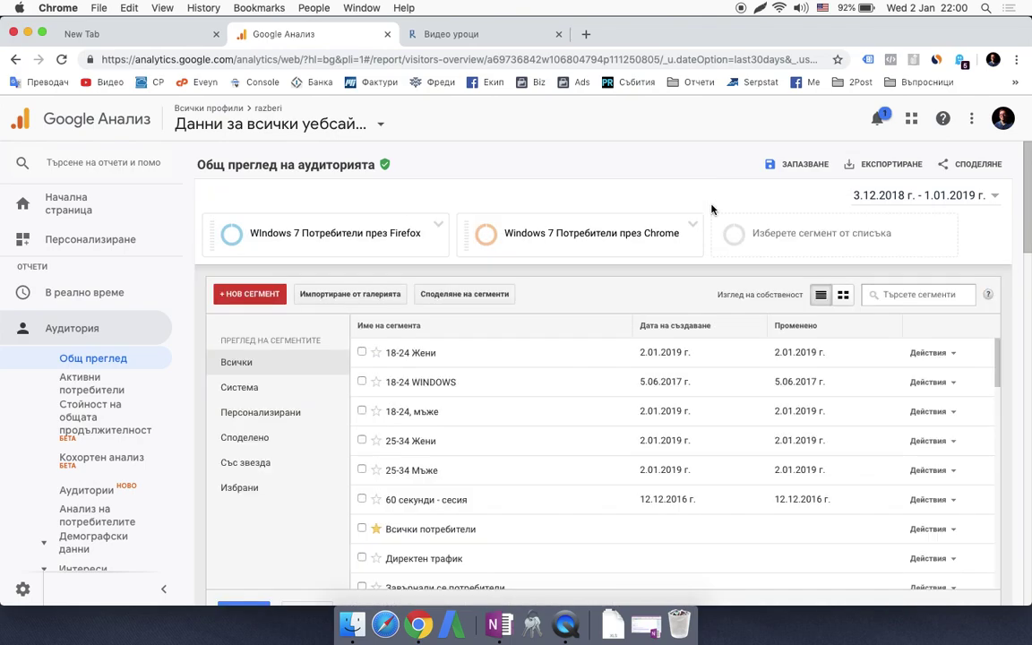
{"action": "left_click", "coordinate": [244, 294]}
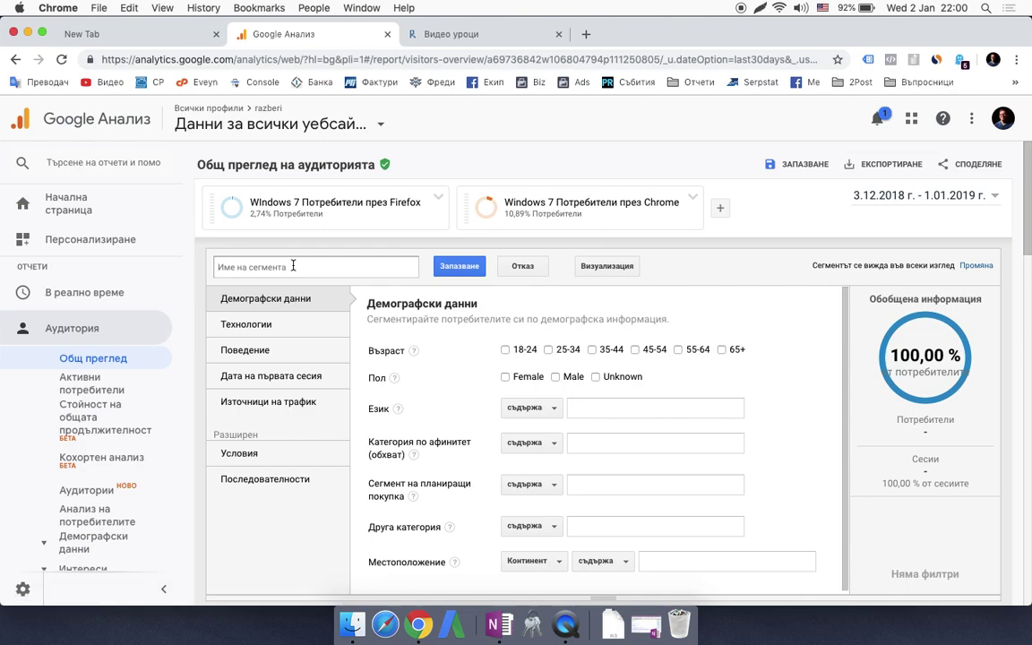
{"action": "type", "text": "Windows 7 Потребителите през IE"}
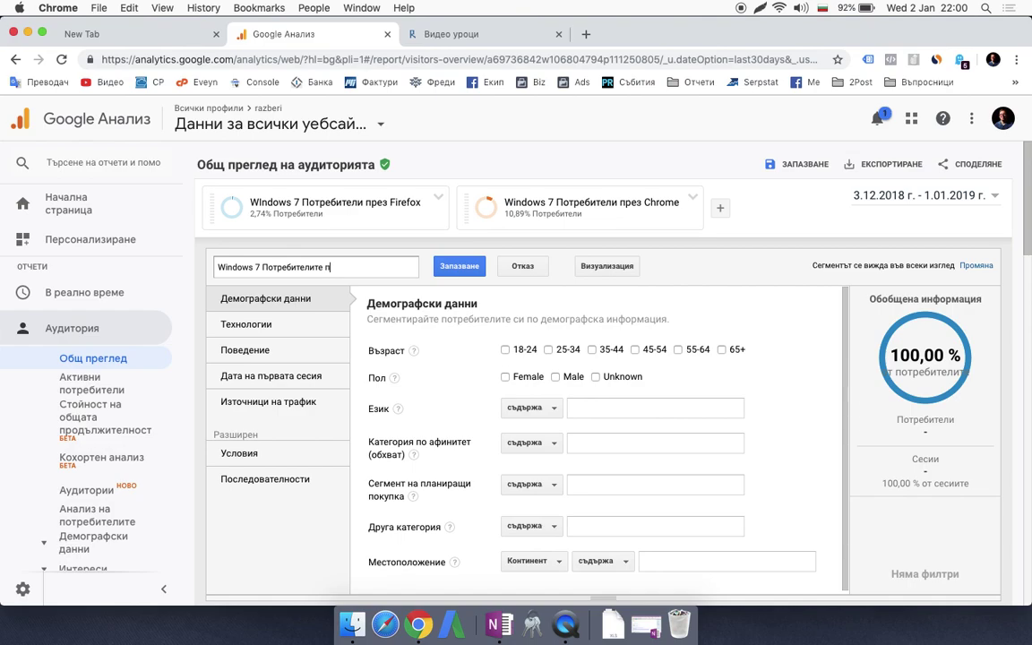
In the IE segment's technology conditions, set the operating system to contain Windows and its version to contain 7.
{"action": "left_click", "coordinate": [251, 325]}
{"action": "left_click", "coordinate": [657, 355]}
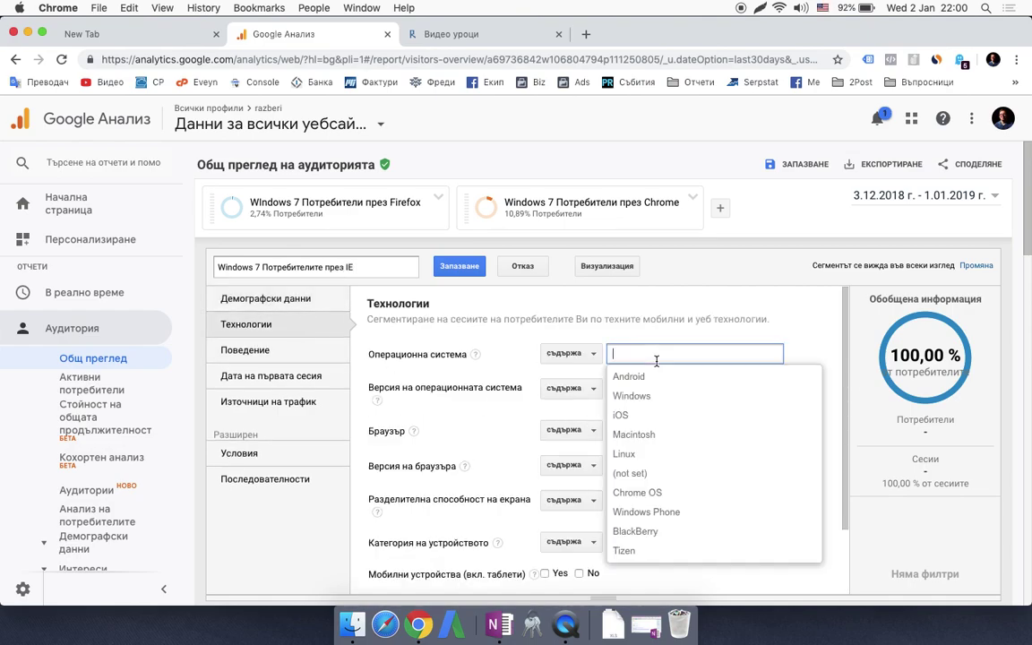
{"action": "left_click", "coordinate": [618, 397]}
{"action": "left_click", "coordinate": [621, 388]}
{"action": "left_click", "coordinate": [666, 414]}
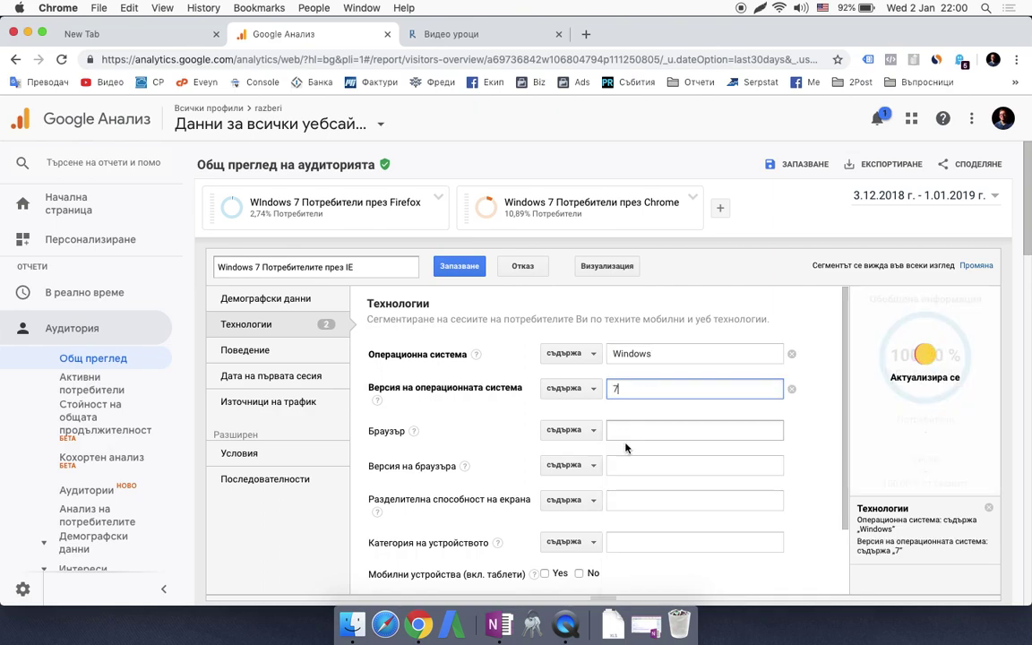
Set the IE segment's browser condition to contain Internet Explorer and review the remaining technology conditions.
{"action": "left_click", "coordinate": [669, 430]}
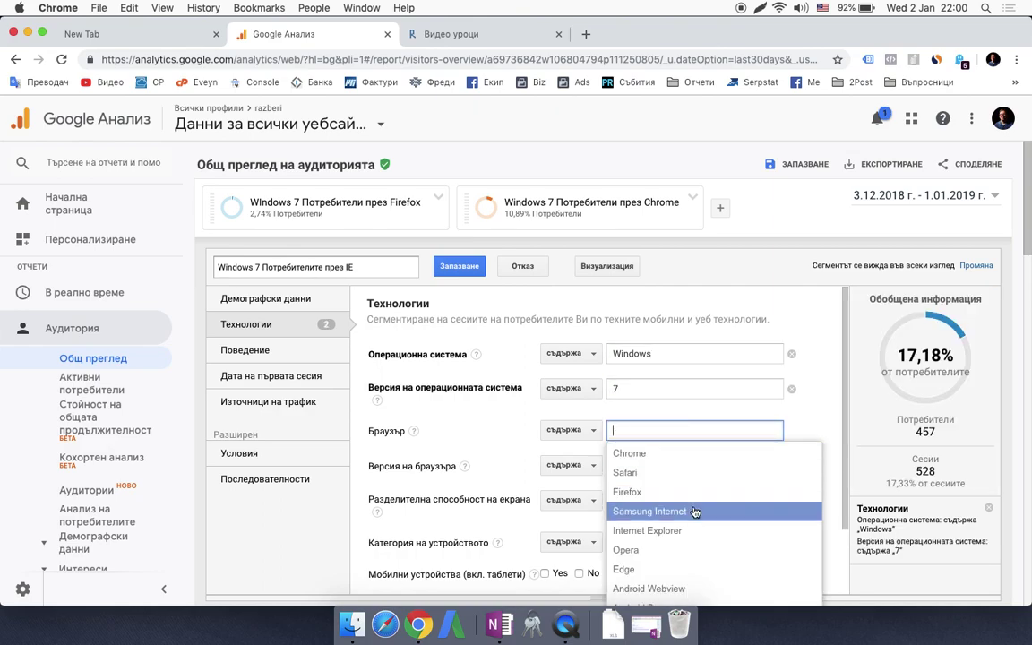
{"action": "scroll", "coordinate": [695, 512], "scroll_direction": "down", "scroll_amount": 2}
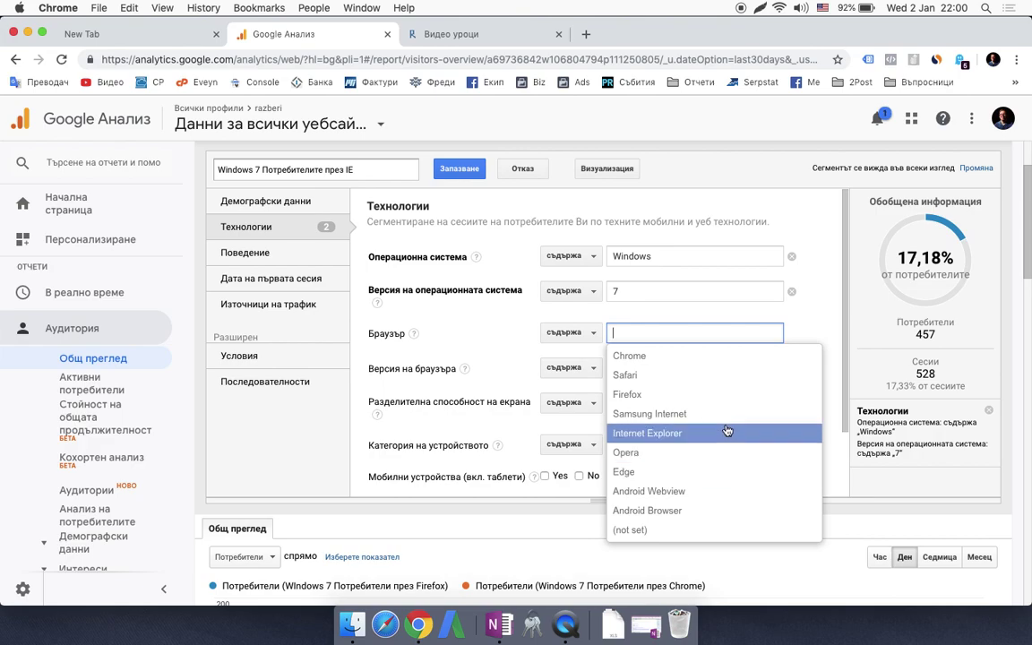
{"action": "left_click", "coordinate": [663, 433]}
{"action": "scroll", "coordinate": [645, 481], "scroll_direction": "down", "scroll_amount": 2}
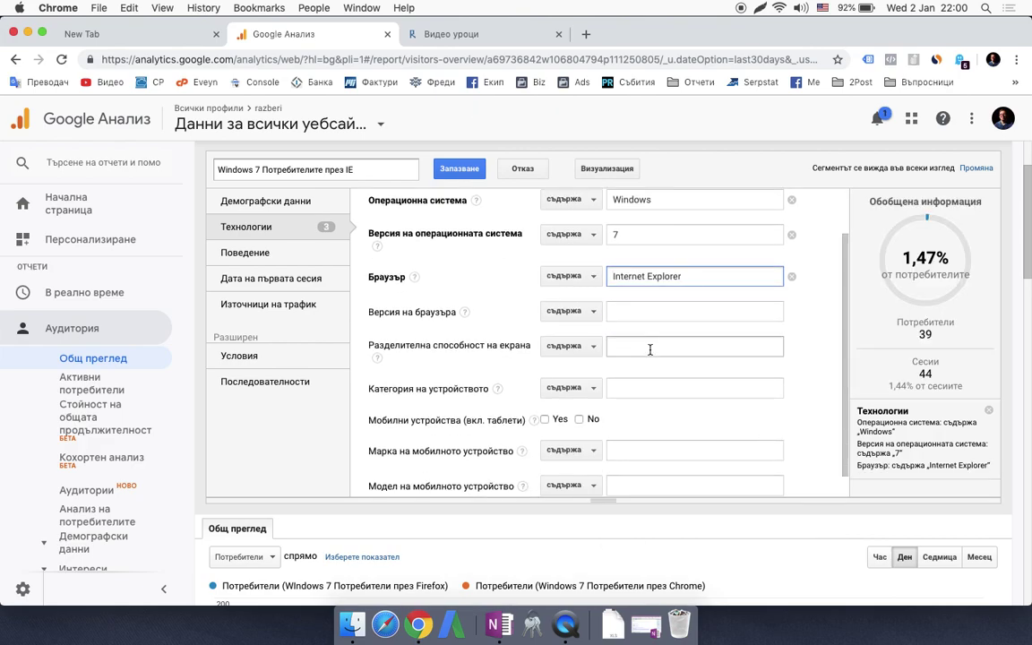
{"action": "scroll", "coordinate": [651, 349], "scroll_direction": "down", "scroll_amount": 1}
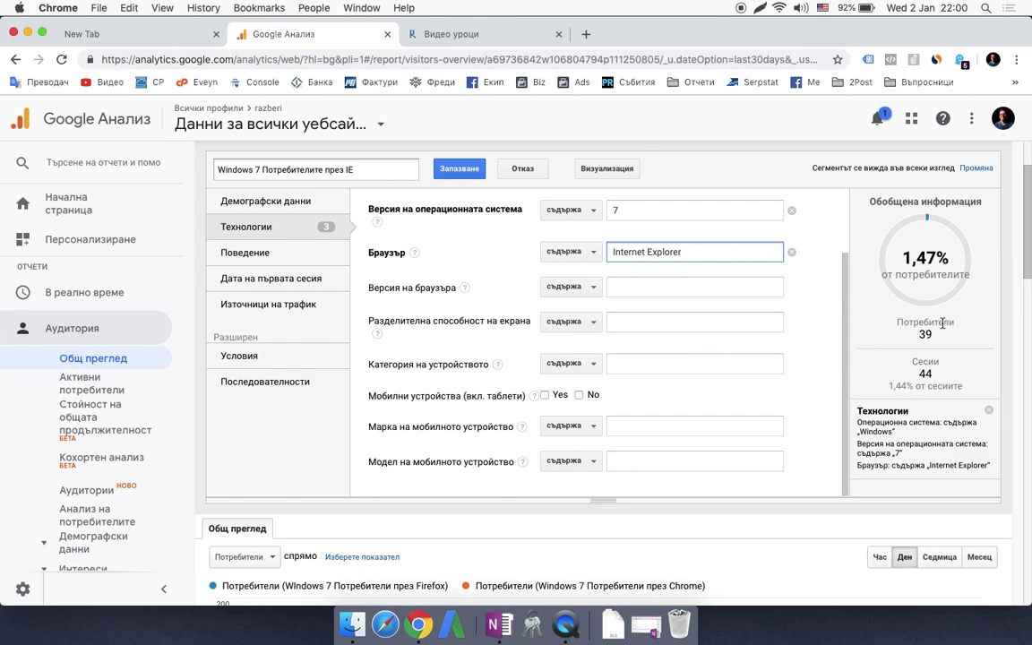
{"action": "scroll", "coordinate": [795, 368], "scroll_direction": "down", "scroll_amount": 5}
{"action": "scroll", "coordinate": [792, 344], "scroll_direction": "up", "scroll_amount": 6}
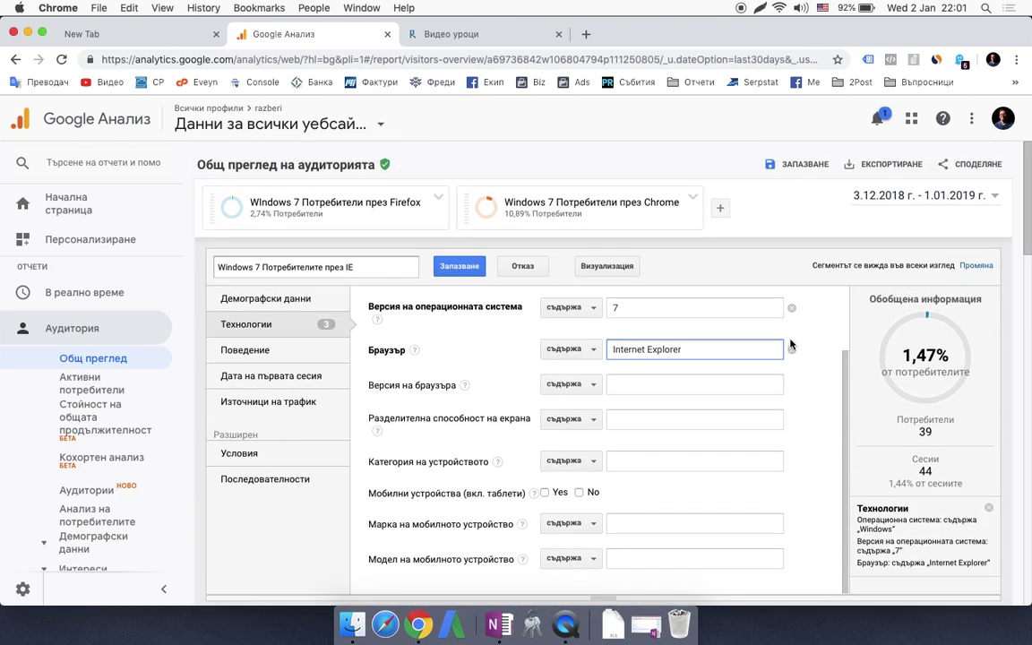
Save the Internet Explorer segment and compare it with the Firefox and Chrome segments in the audience overview.
{"action": "left_click", "coordinate": [437, 266]}
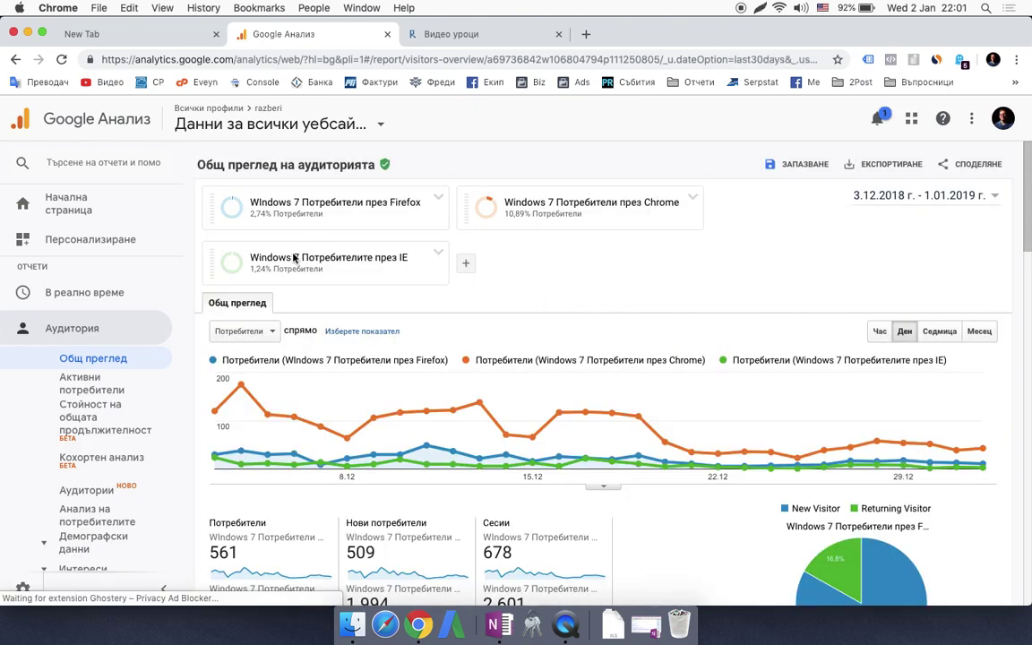
{"action": "mouse_move", "coordinate": [281, 267]}
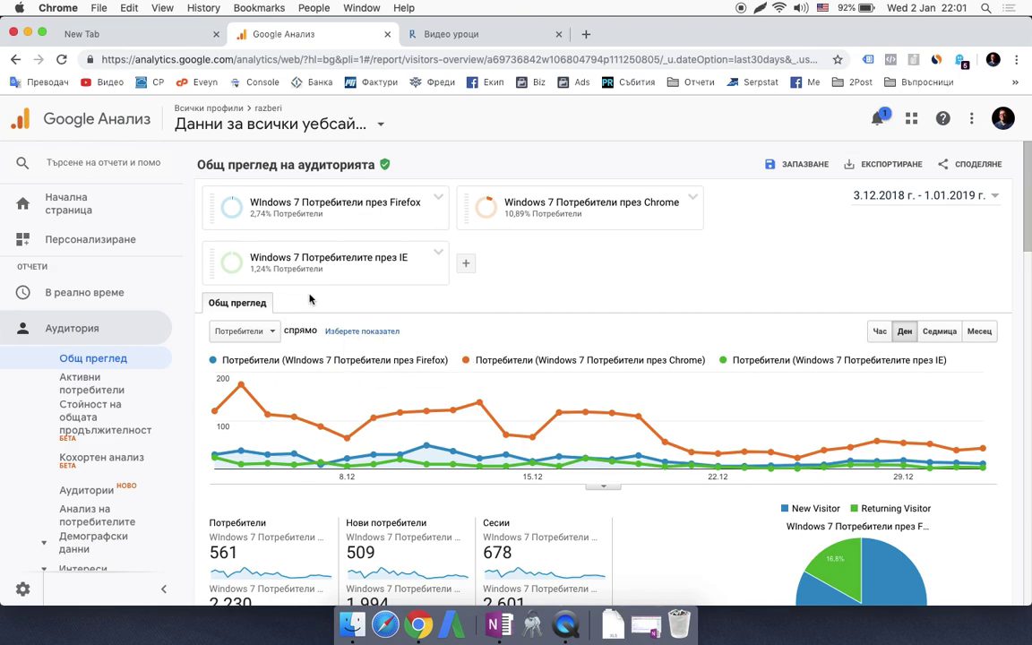
Remove the Internet Explorer, Firefox and Chrome segments from the audience overview report.
{"action": "left_click", "coordinate": [438, 252]}
{"action": "left_click", "coordinate": [500, 349]}
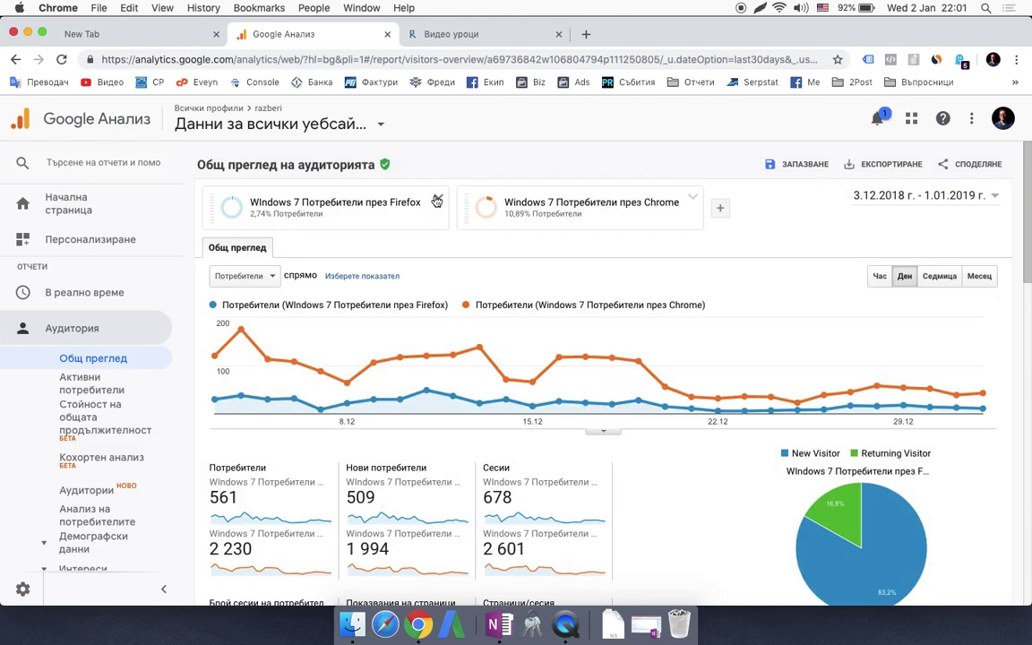
{"action": "left_click", "coordinate": [440, 205]}
{"action": "left_click", "coordinate": [493, 294]}
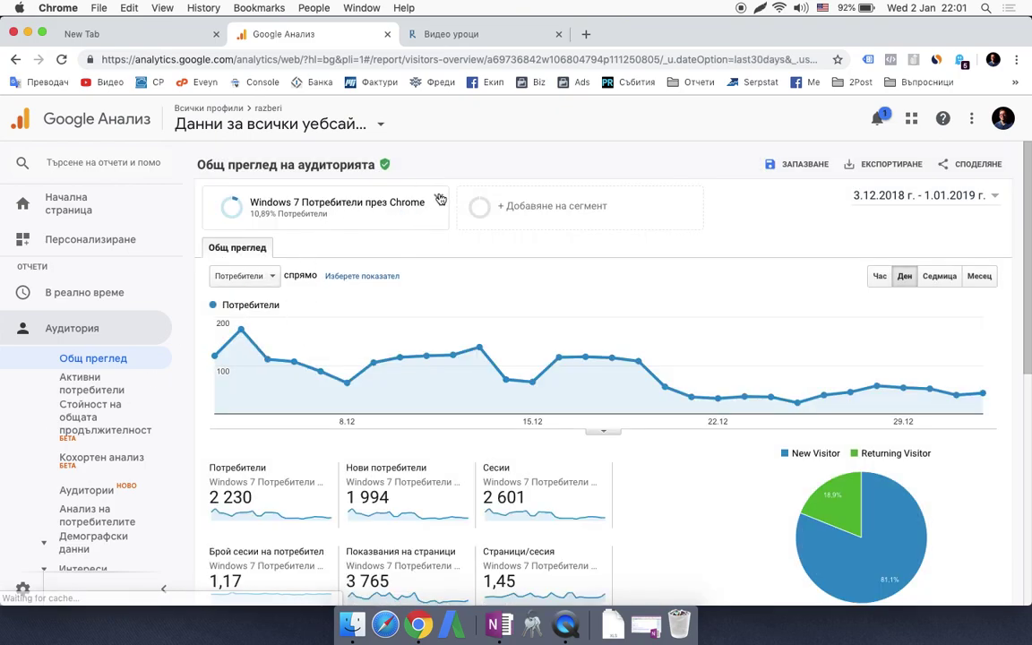
{"action": "left_click", "coordinate": [440, 199]}
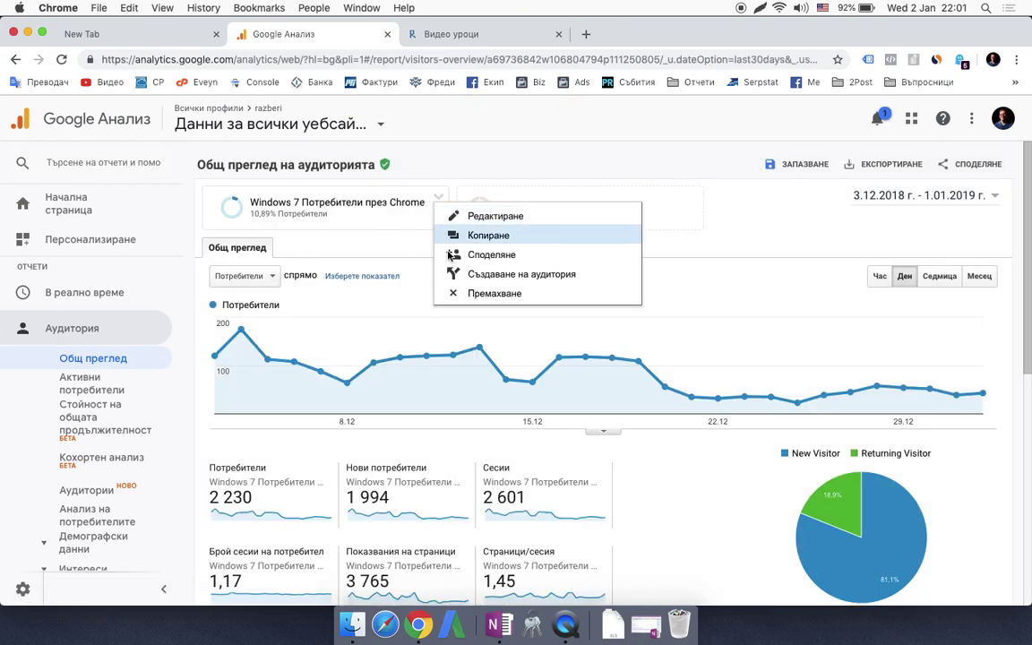
{"action": "left_click", "coordinate": [444, 294]}
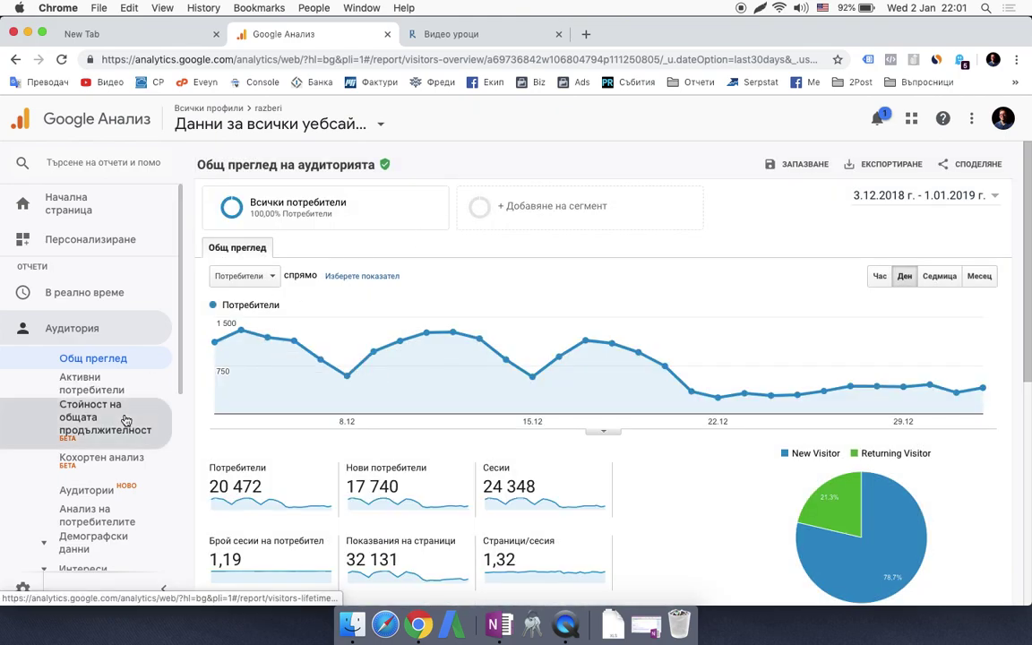
Open the browsers and operating systems report from the audience technology reports.
{"action": "scroll", "coordinate": [103, 417], "scroll_direction": "down", "scroll_amount": 5}
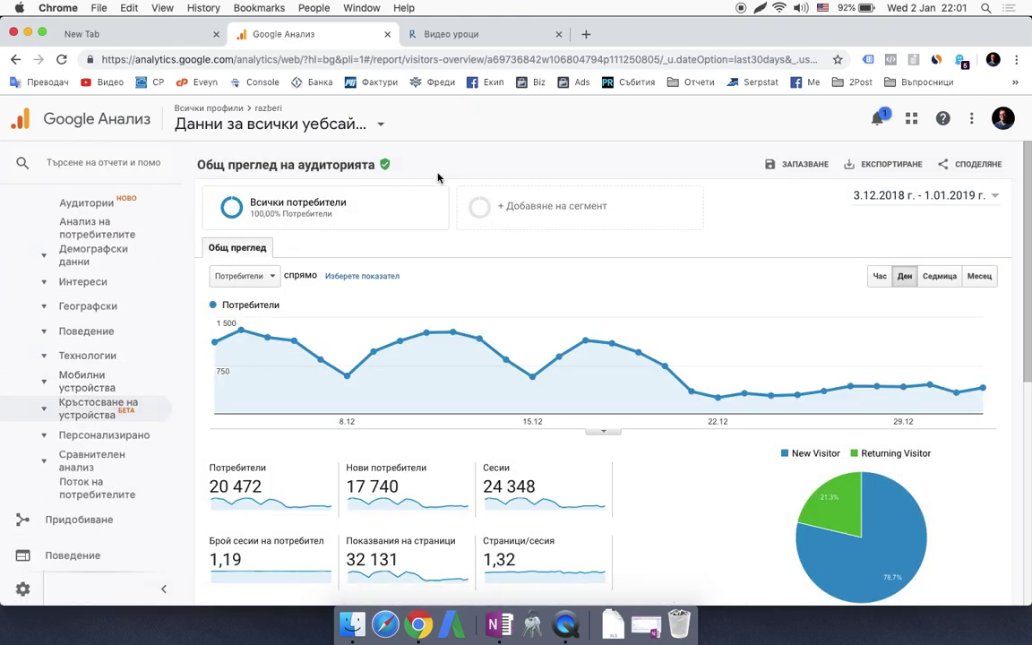
{"action": "left_click", "coordinate": [101, 357]}
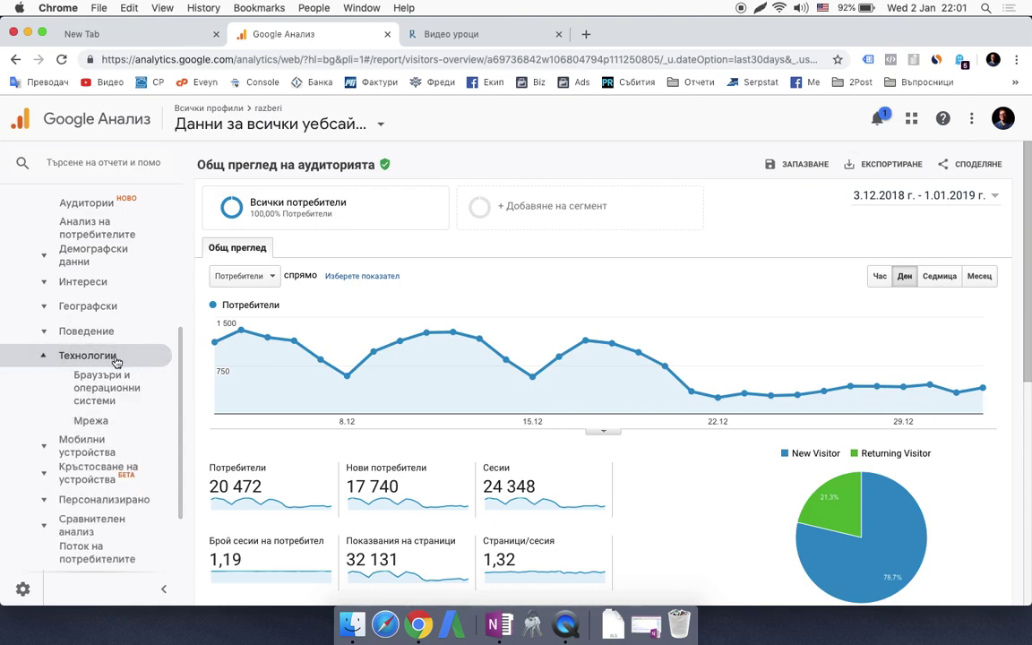
{"action": "scroll", "coordinate": [106, 358], "scroll_direction": "up", "scroll_amount": 5}
{"action": "scroll", "coordinate": [116, 362], "scroll_direction": "down", "scroll_amount": 5}
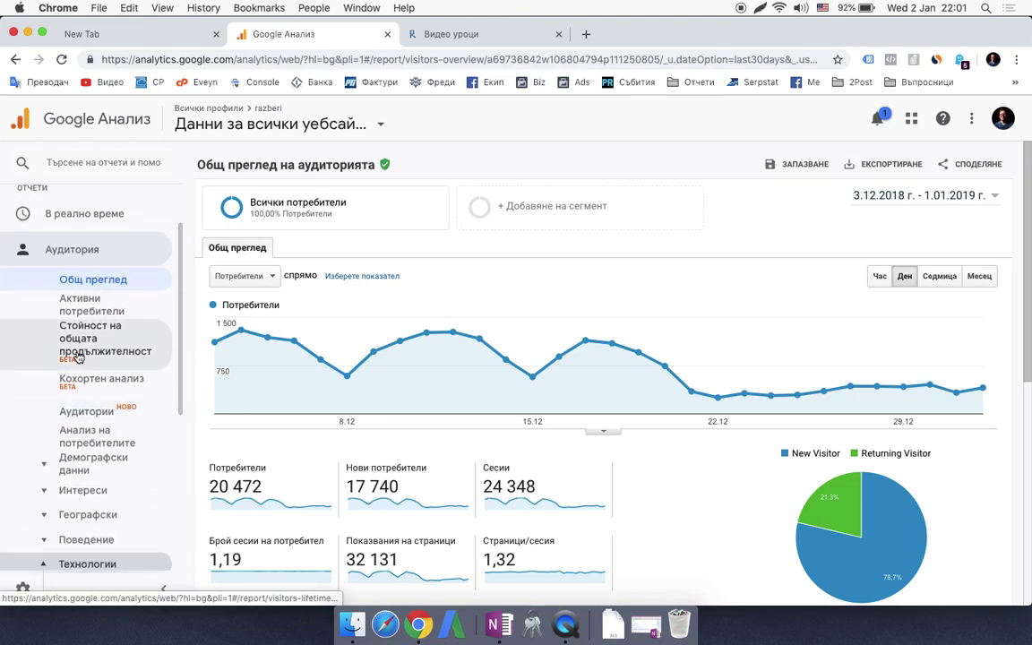
{"action": "left_click", "coordinate": [93, 336]}
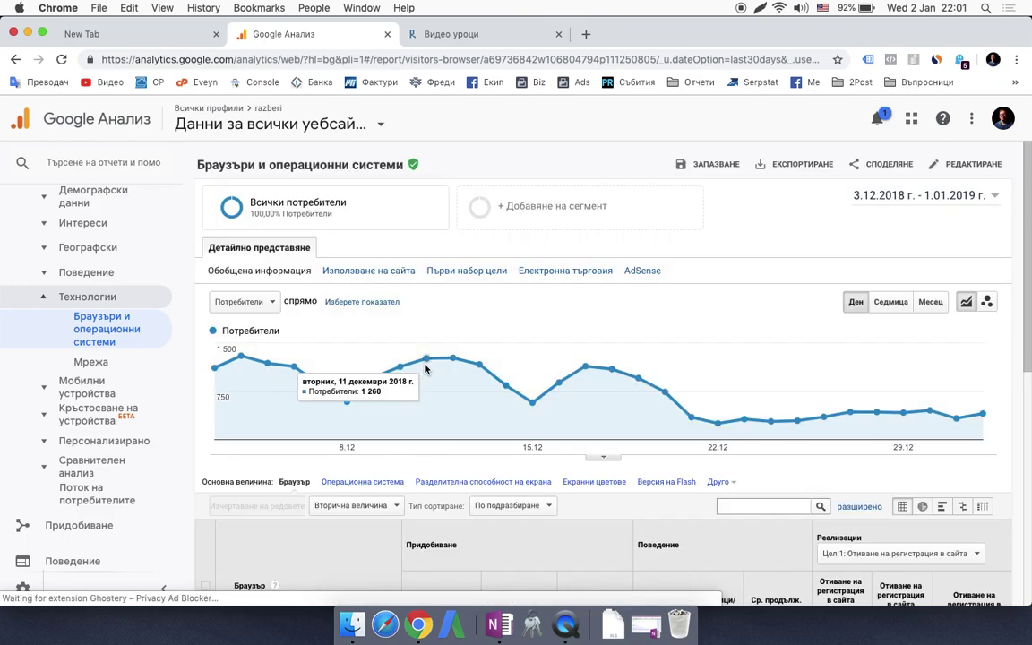
Examine the browser table, comparing users, bounce rate and session figures, and highlight Chrome's share of users.
{"action": "scroll", "coordinate": [426, 369], "scroll_direction": "down", "scroll_amount": 5}
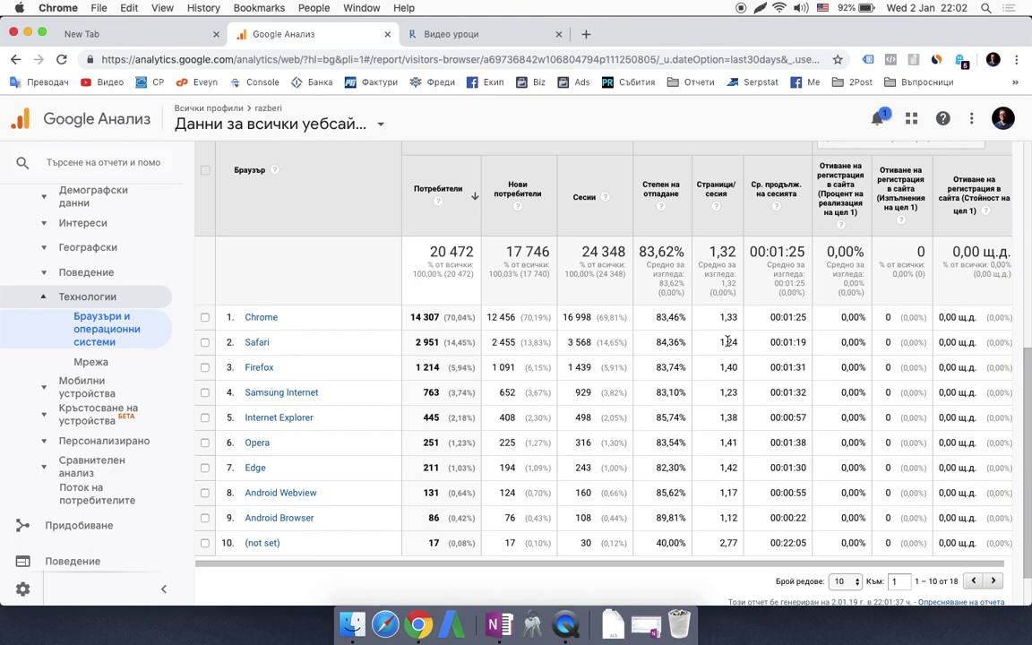
{"action": "triple_click", "coordinate": [450, 320]}
{"action": "left_click", "coordinate": [457, 317]}
{"action": "triple_click", "coordinate": [453, 316]}
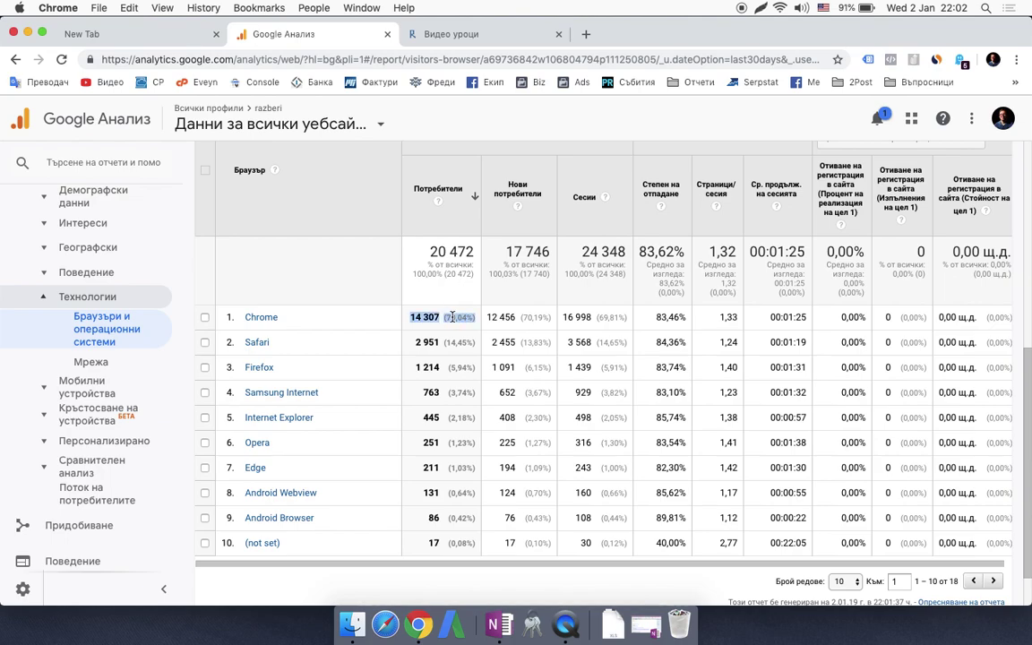
{"action": "double_click", "coordinate": [451, 317]}
Open the date range settings of the browsers and operating systems report.
{"action": "scroll", "coordinate": [779, 207], "scroll_direction": "up", "scroll_amount": 5}
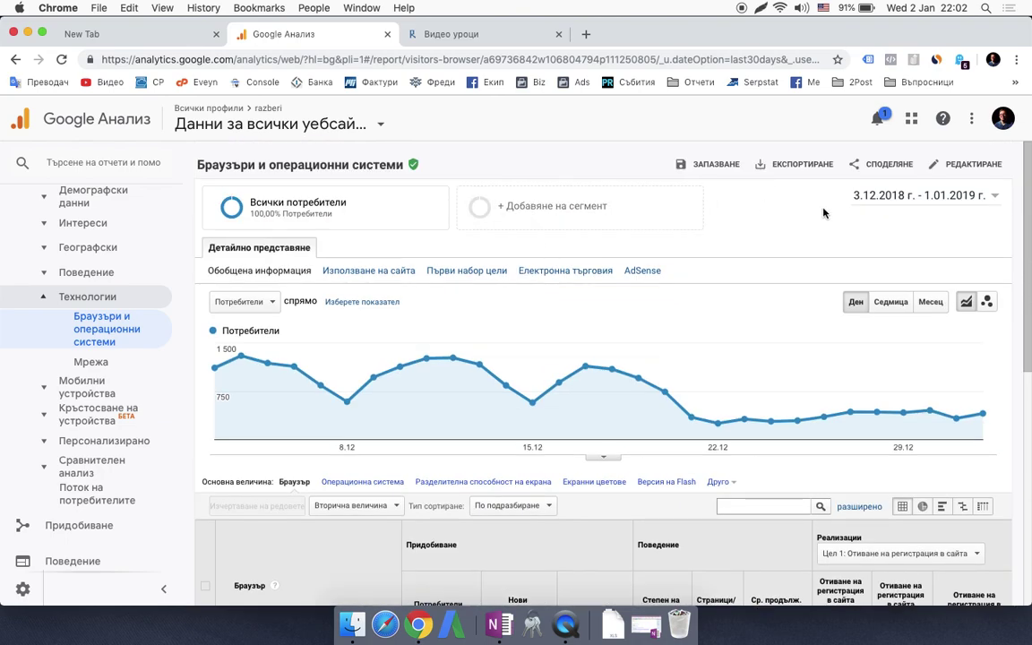
{"action": "left_click", "coordinate": [896, 197]}
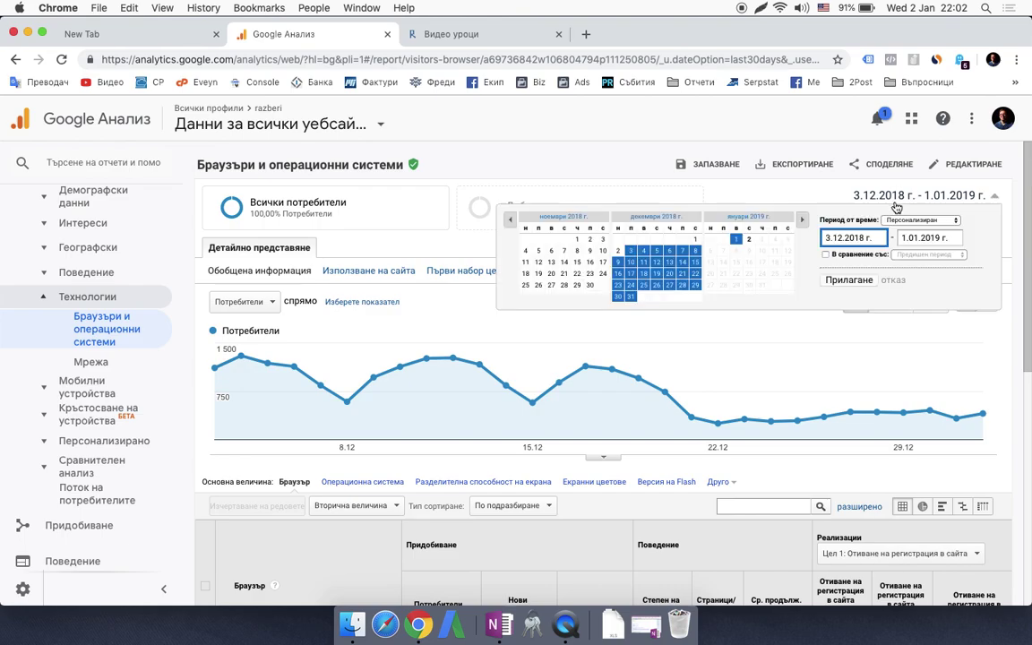